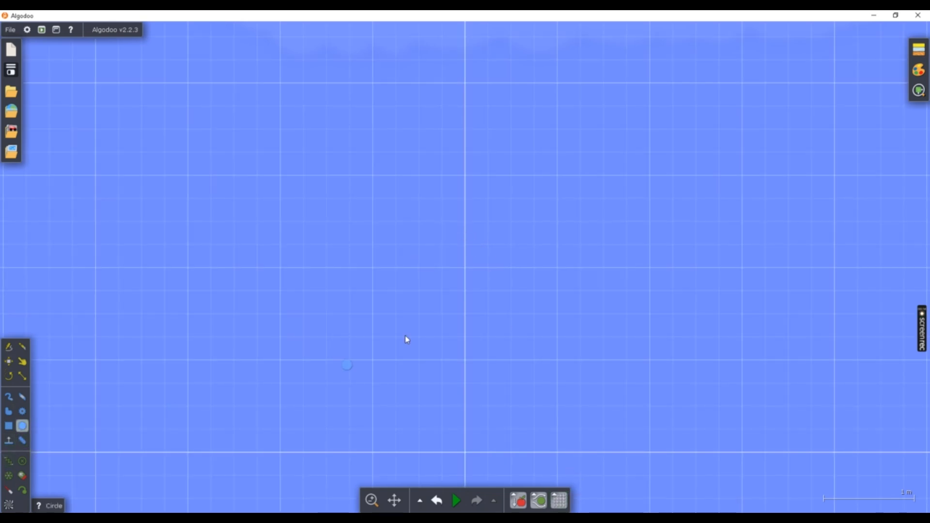
- Draw a circle about 0.5 m in diameter and a box about 3 m by 2 m below and beside it
scroll(407, 339, up, 5)
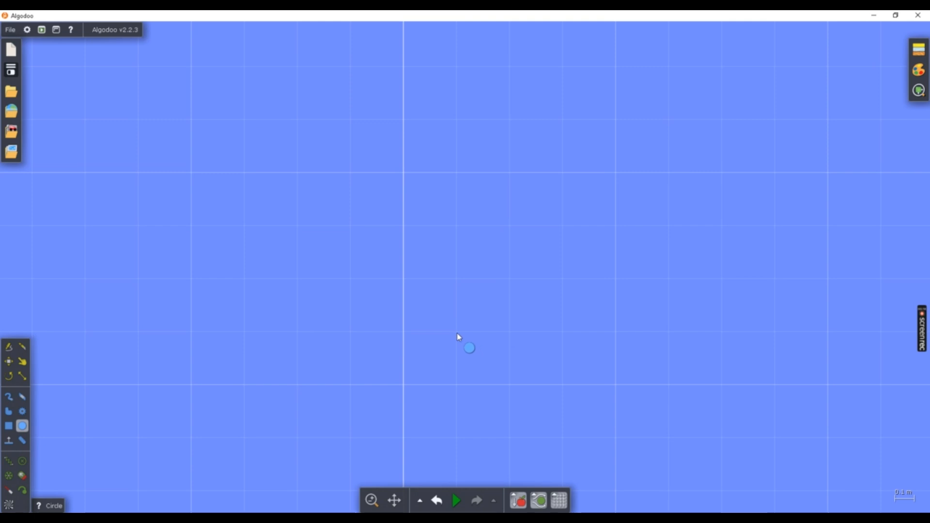
drag(457, 332, 484, 361)
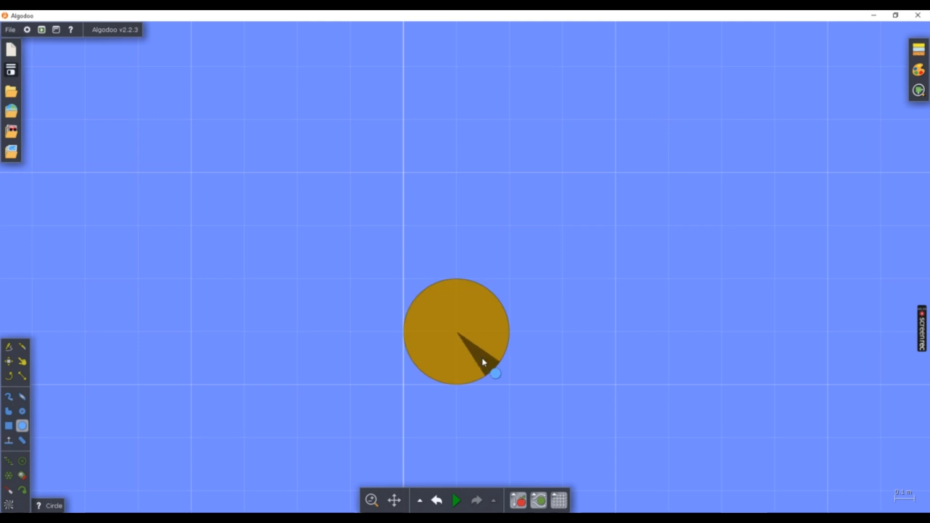
scroll(483, 361, down, 3)
click(8, 426)
scroll(242, 378, down, 1)
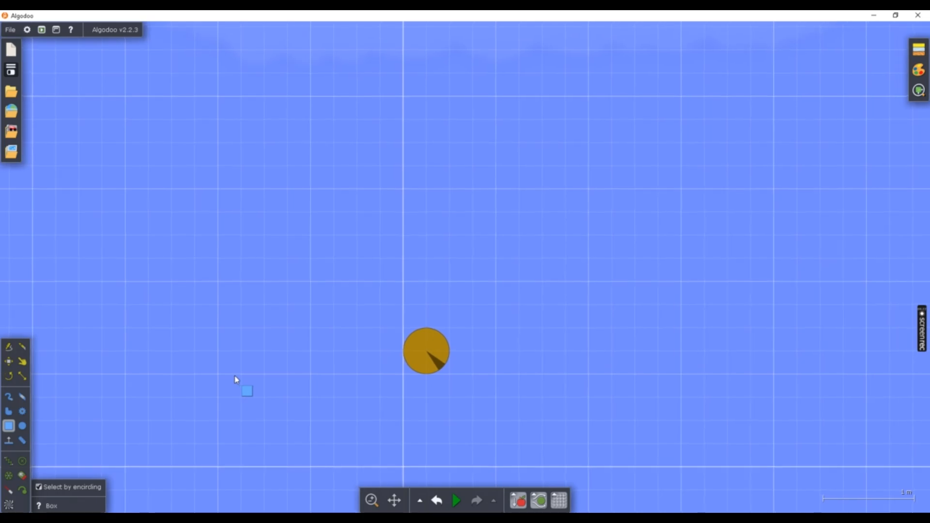
mouse_move(237, 379)
mouse_down()
mouse_move(365, 341)
mouse_move(427, 421)
mouse_move(494, 465)
mouse_move(502, 483)
mouse_move(501, 404)
mouse_move(513, 432)
mouse_up()
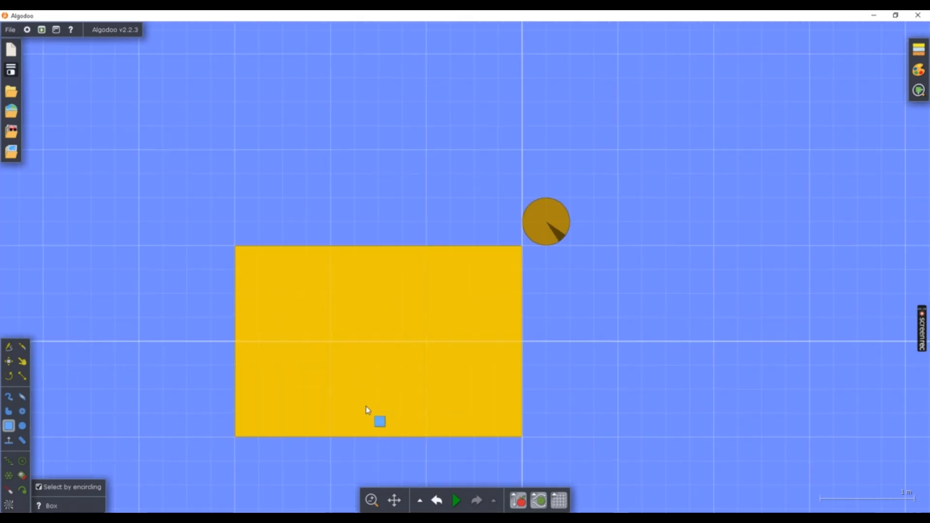
scroll(367, 407, down, 3)
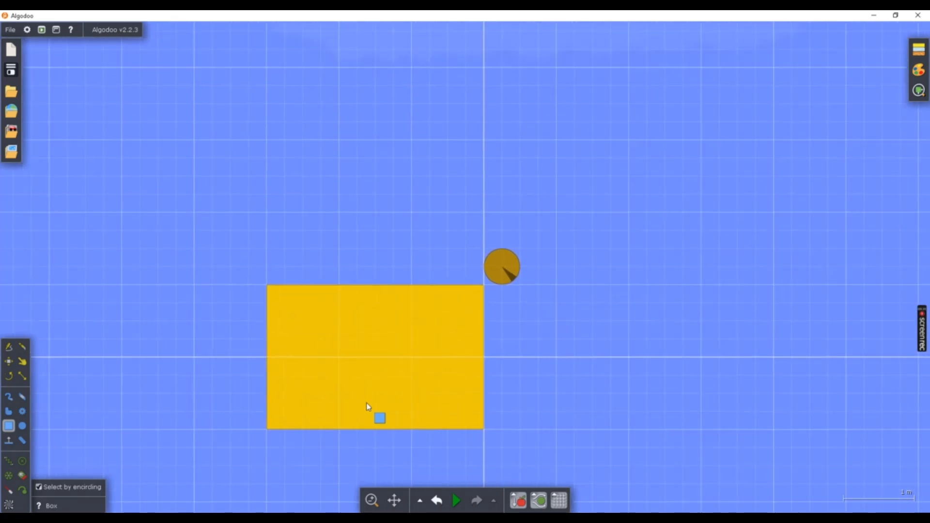
- Move the small circle up above the box's left end and draw a circle about 2.8 m across at the box's upper right corner
click(9, 363)
drag(478, 266, 280, 83)
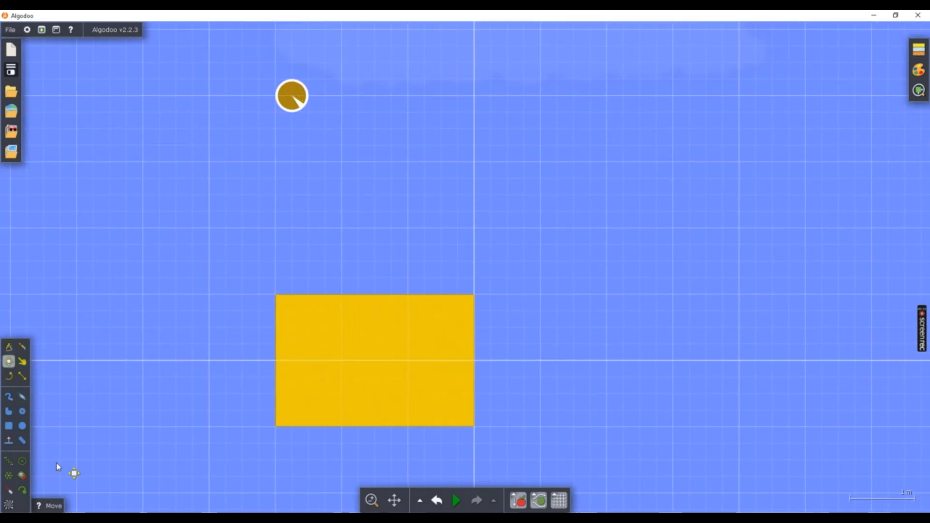
click(22, 426)
drag(542, 226, 608, 311)
scroll(596, 311, up, 2)
scroll(596, 307, up, 4)
scroll(600, 305, up, 2)
scroll(428, 316, down, 5)
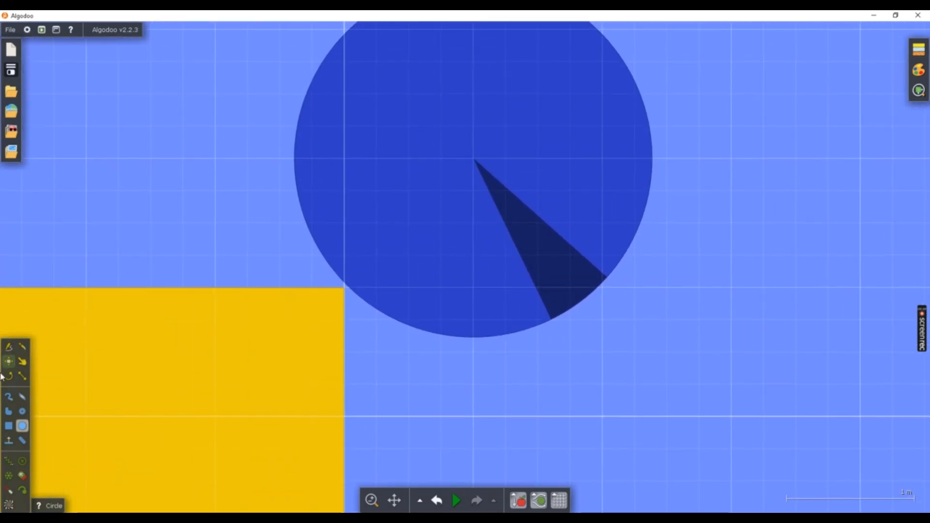
- Clone the large blue circle
click(11, 361)
scroll(411, 297, down, 2)
click(420, 264)
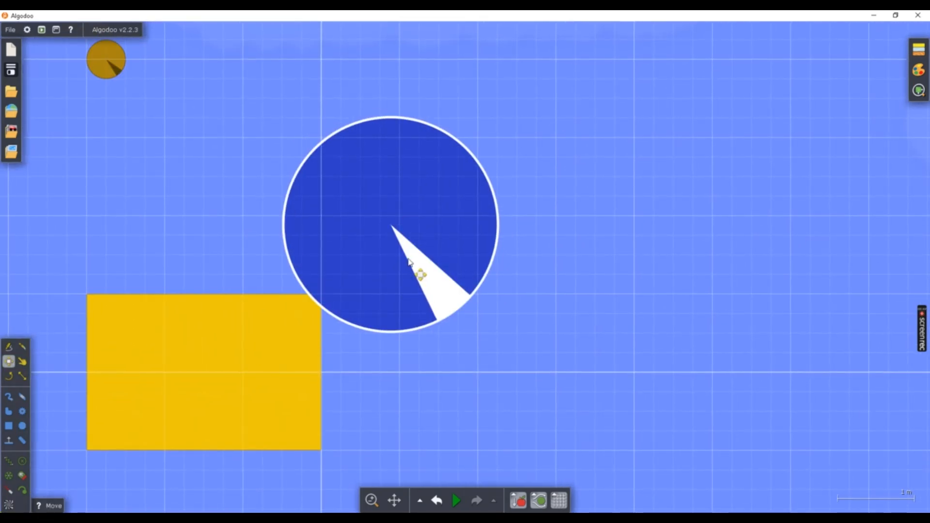
right_click(419, 270)
click(429, 317)
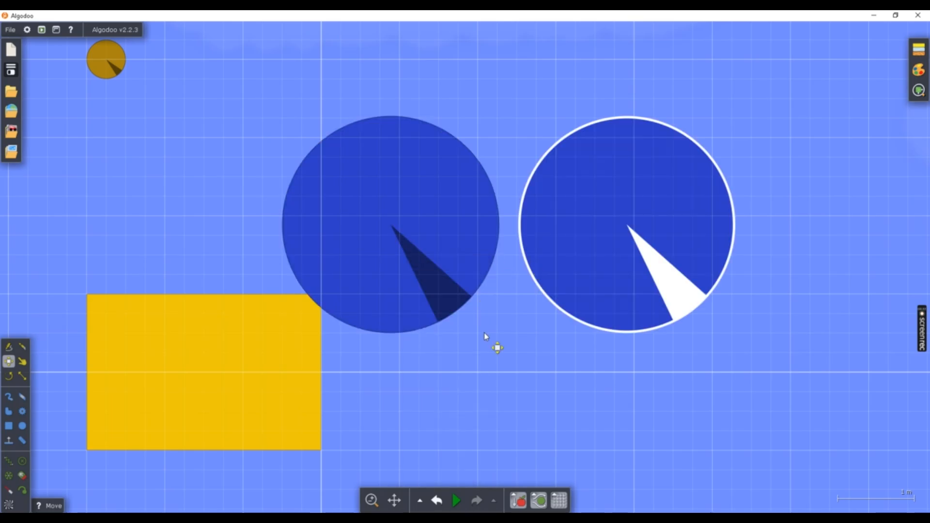
- Move the original large circle over the right side of the box, leaving a thin strip of the box's base below it
drag(492, 342, 672, 333)
drag(563, 218, 483, 306)
scroll(516, 386, up, 4)
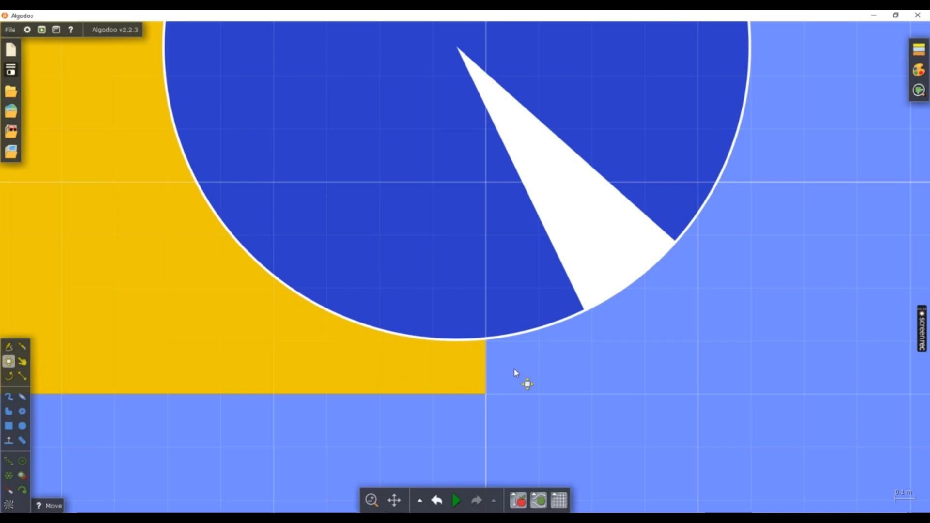
click(513, 368)
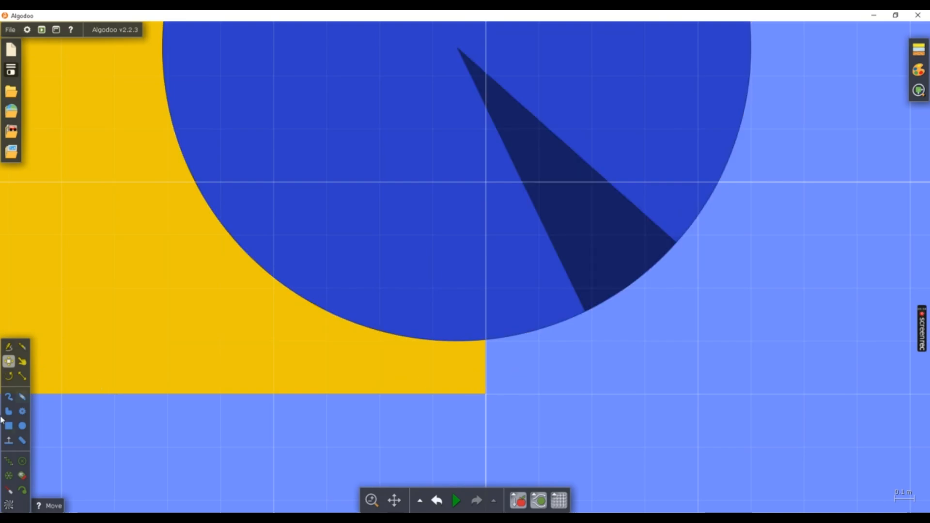
click(8, 426)
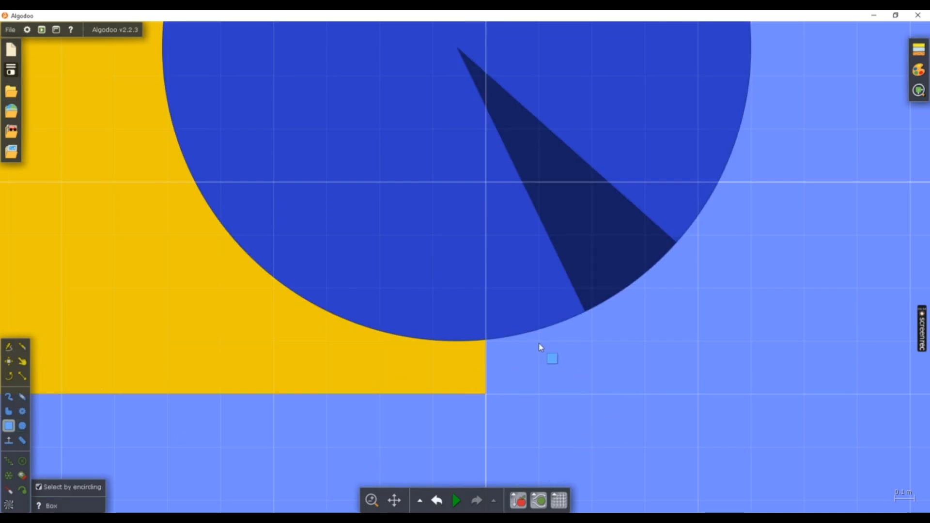
drag(539, 344, 542, 388)
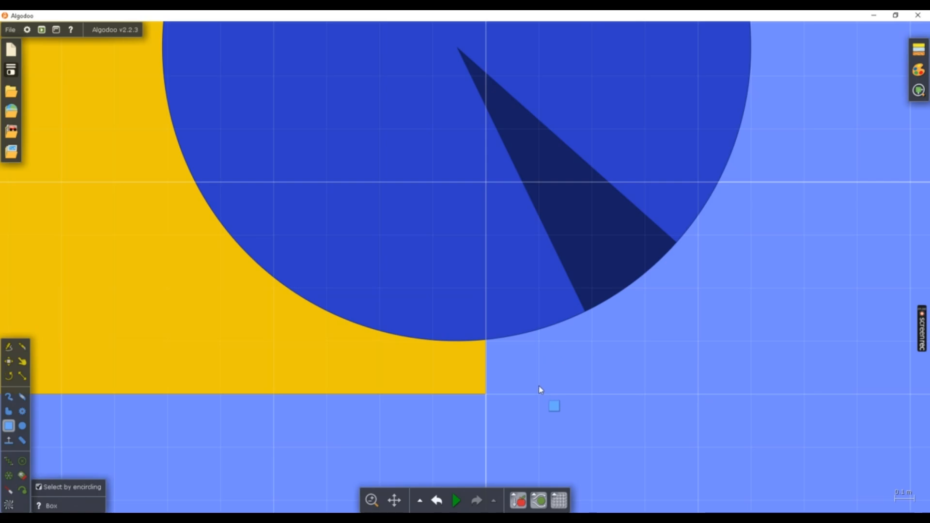
scroll(539, 387, down, 5)
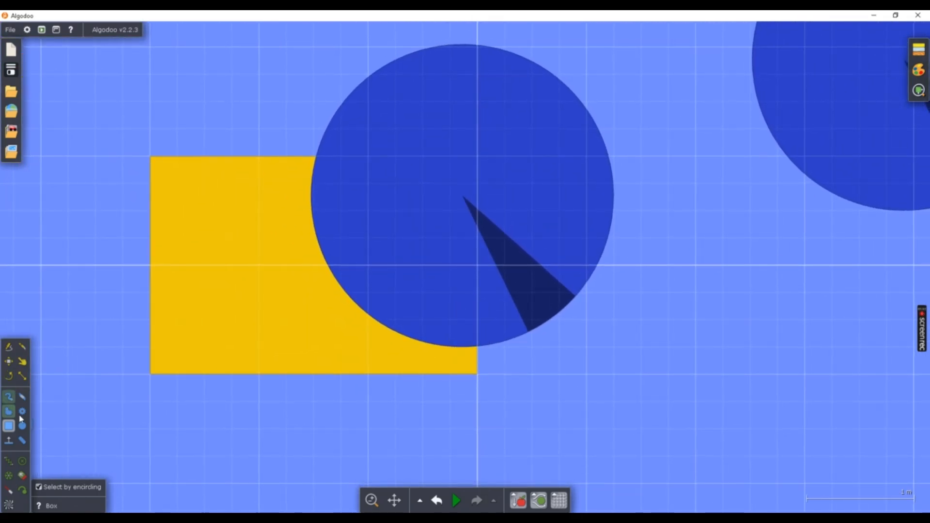
- Move the cloned large circle over the left side of the box, opposite the other large circle
click(9, 362)
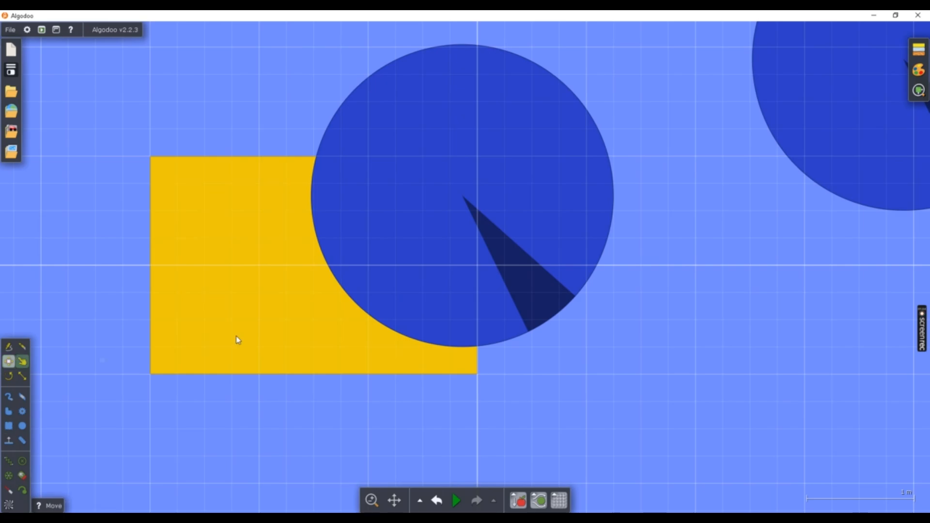
scroll(433, 370, down, 3)
drag(631, 274, 352, 323)
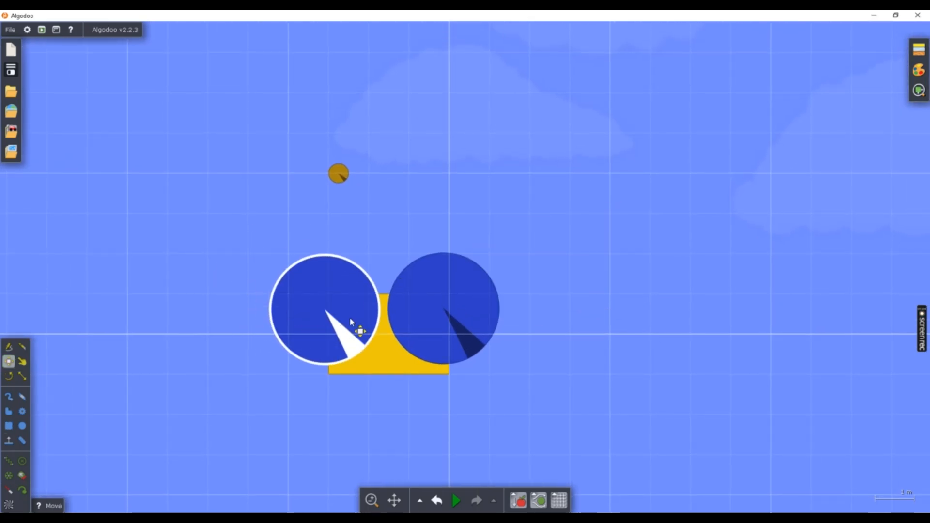
scroll(354, 326, up, 3)
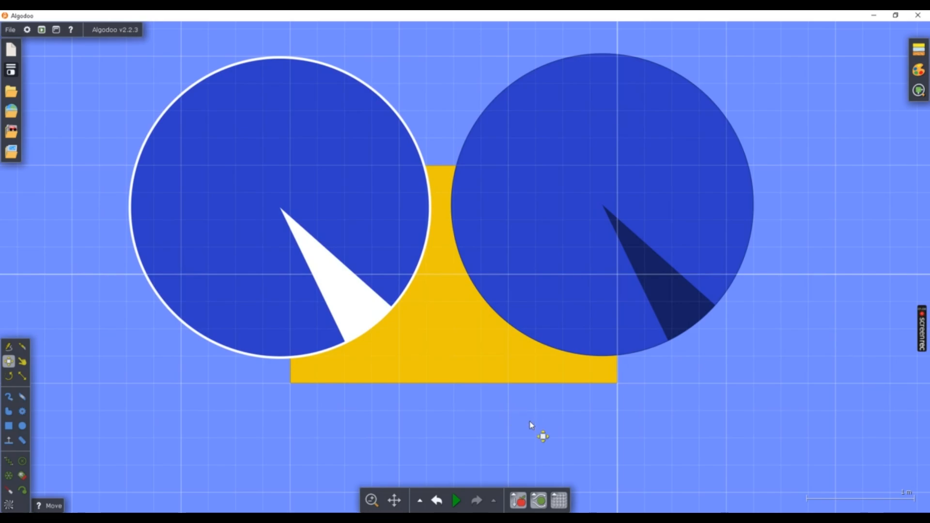
click(532, 428)
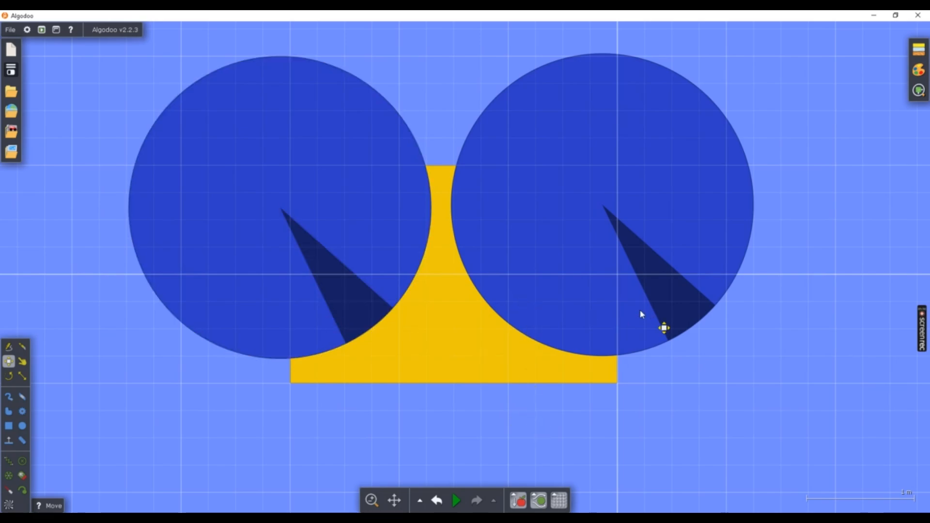
- Nudge the right large circle so it sits level with the left one
drag(626, 318, 649, 318)
scroll(442, 438, up, 1)
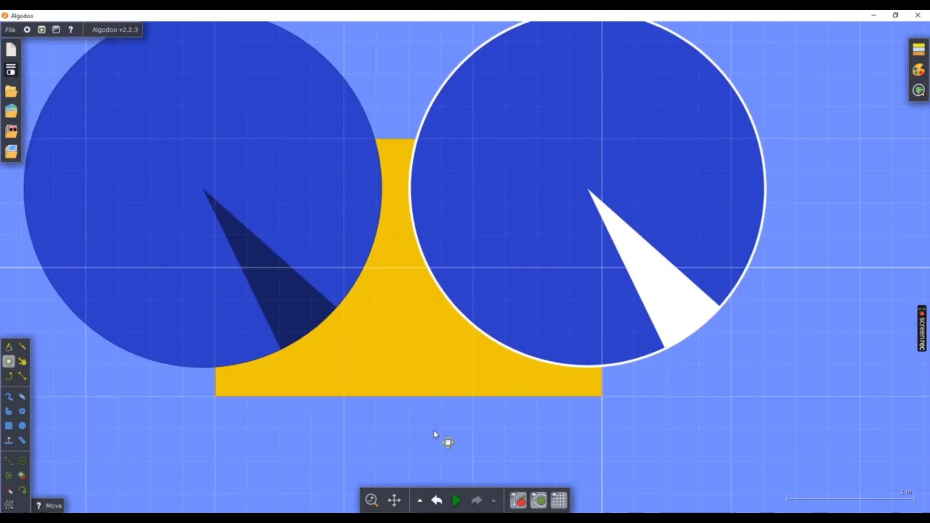
click(440, 435)
- Shift the left large circle slightly outward so the gap between the two circles is about 0.25 m at its narrowest
scroll(381, 194, up, 5)
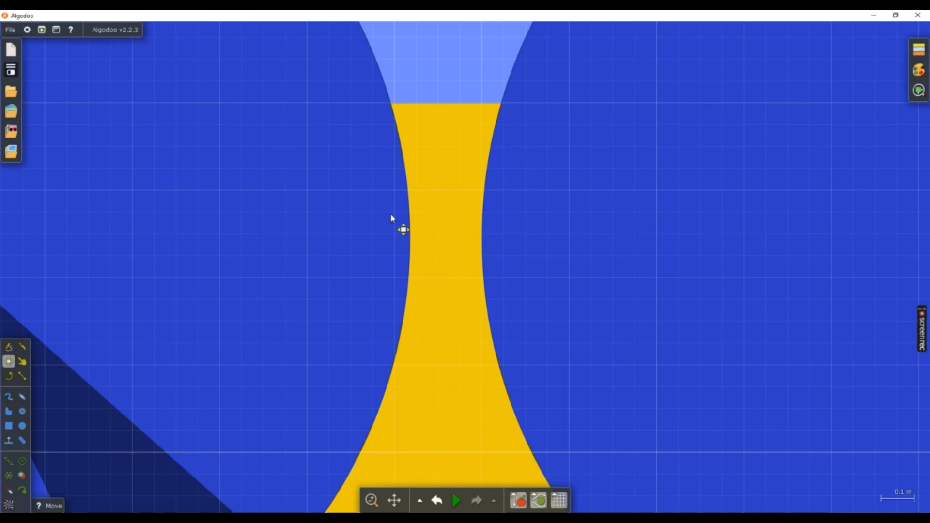
scroll(390, 214, down, 2)
drag(386, 258, 381, 249)
scroll(392, 242, down, 5)
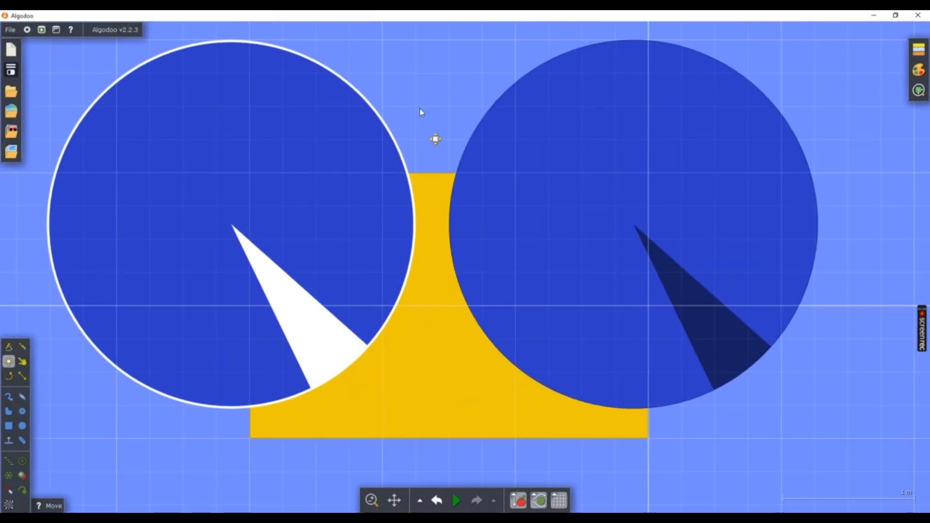
click(442, 146)
scroll(450, 204, up, 5)
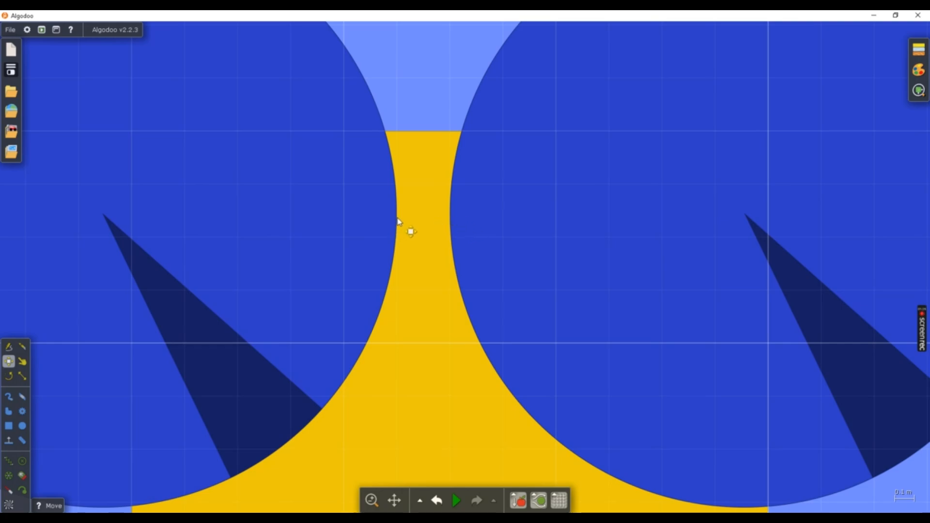
scroll(399, 221, up, 3)
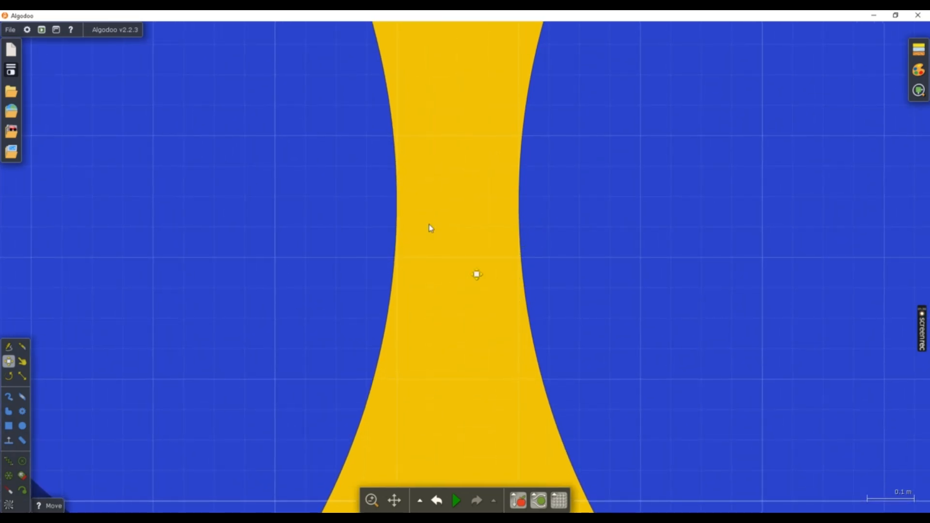
scroll(525, 305, down, 10)
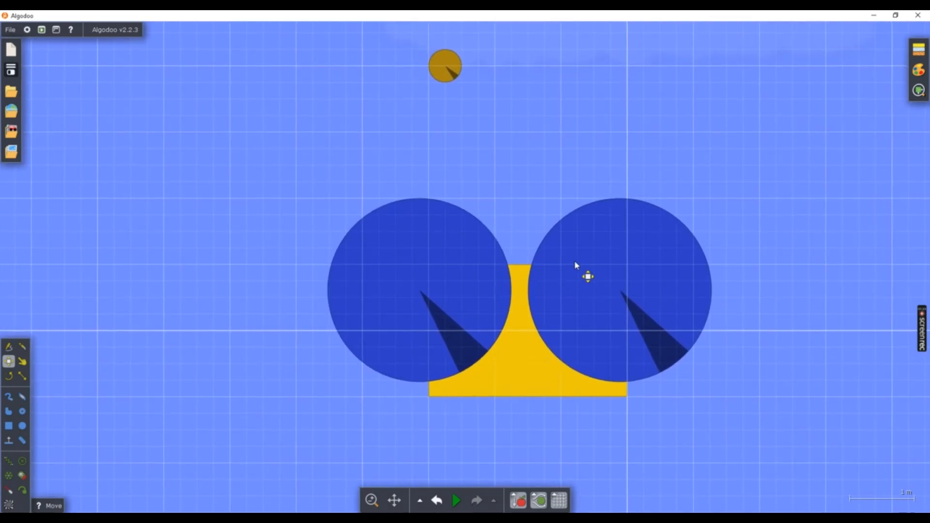
scroll(575, 264, up, 3)
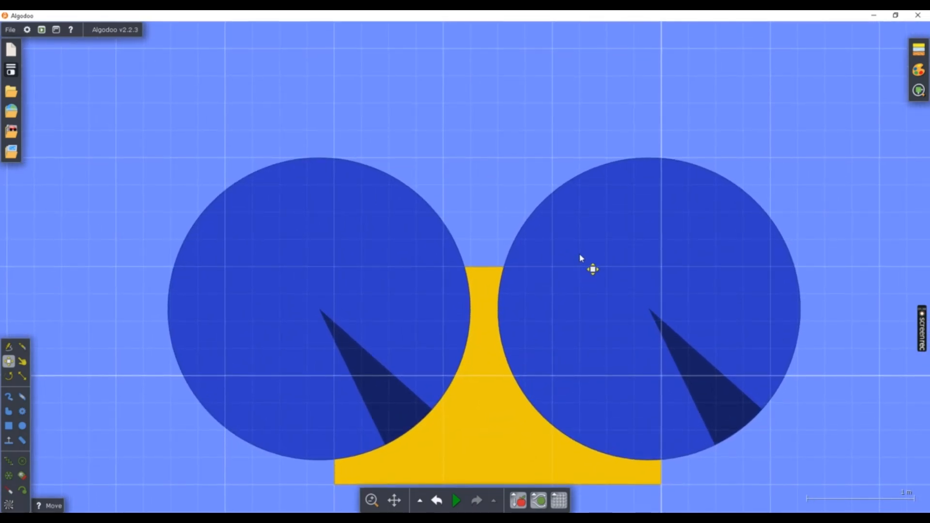
- Subtract both large circles from the box and erase the two circles
click(581, 258)
shift+click(400, 282)
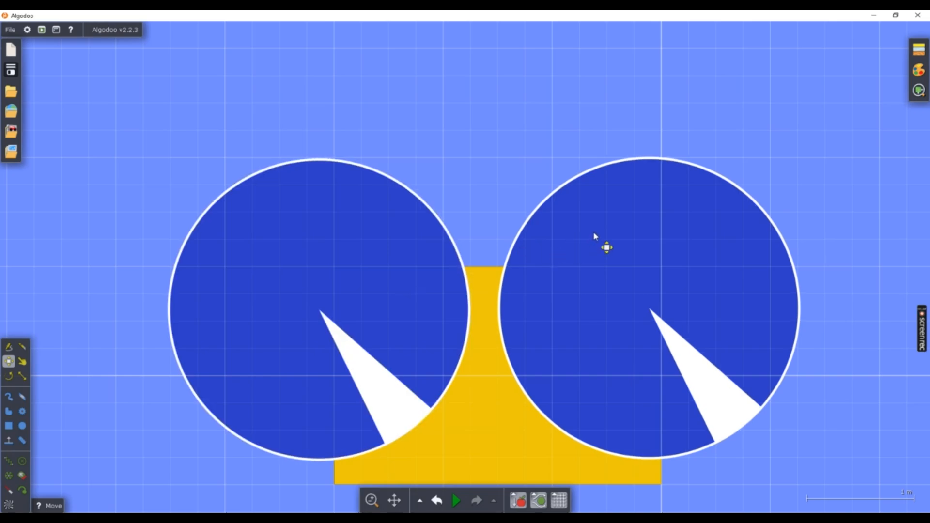
right_click(595, 236)
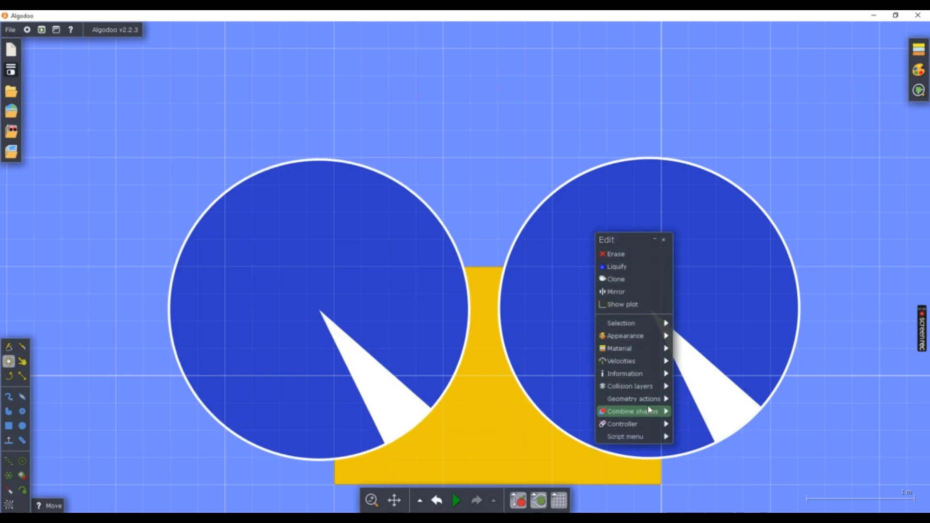
mouse_move(650, 410)
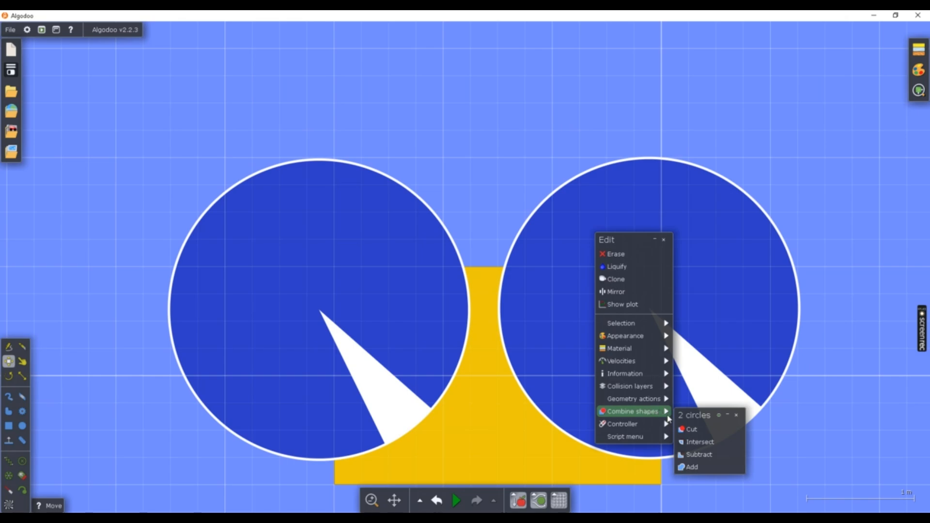
click(704, 453)
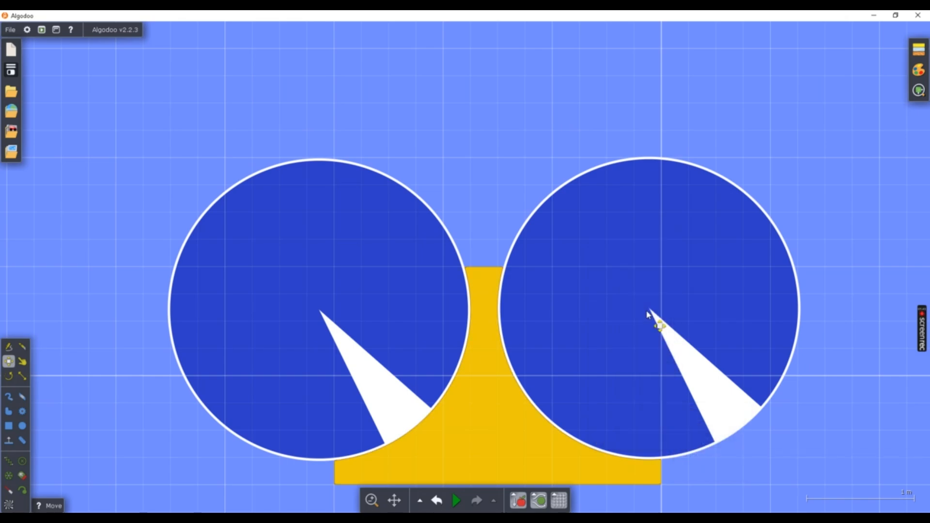
right_click(648, 314)
click(668, 324)
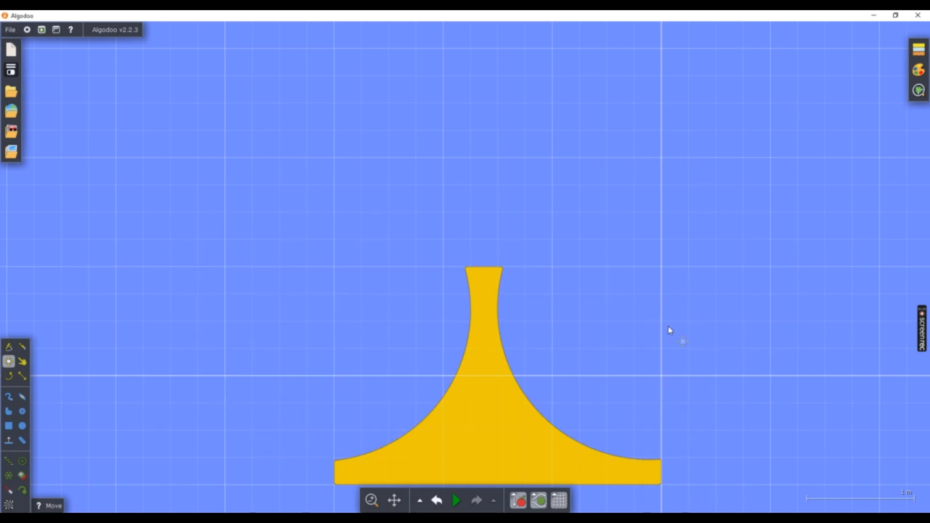
- Trim the flared left edge at the top of the neck straight with the Eraser at a 0.100 m brush size
scroll(450, 267, up, 3)
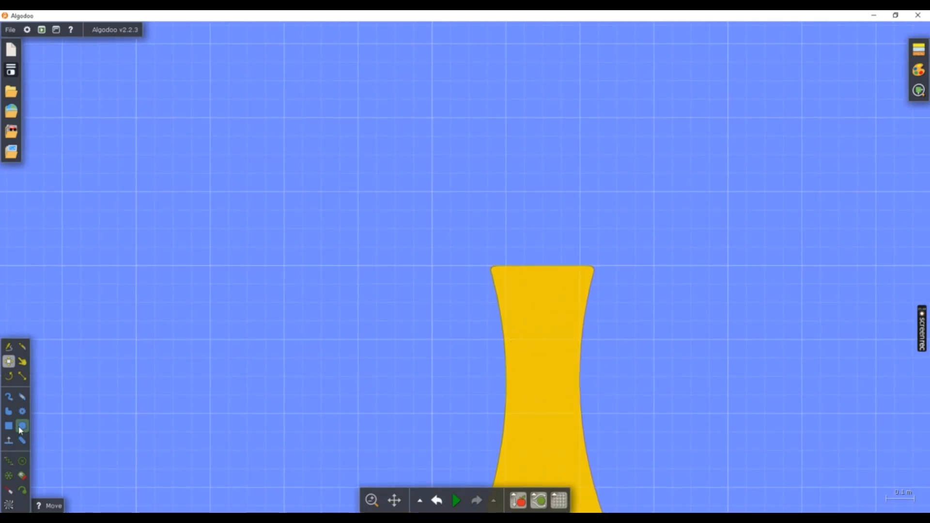
click(22, 397)
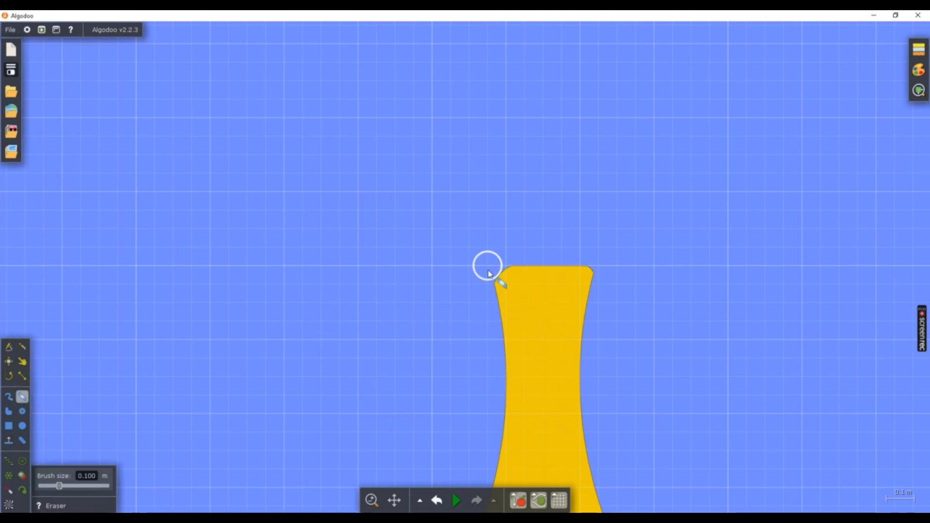
mouse_move(489, 273)
mouse_down()
mouse_move(483, 359)
mouse_move(501, 311)
mouse_move(496, 71)
mouse_up()
scroll(486, 339, up, 5)
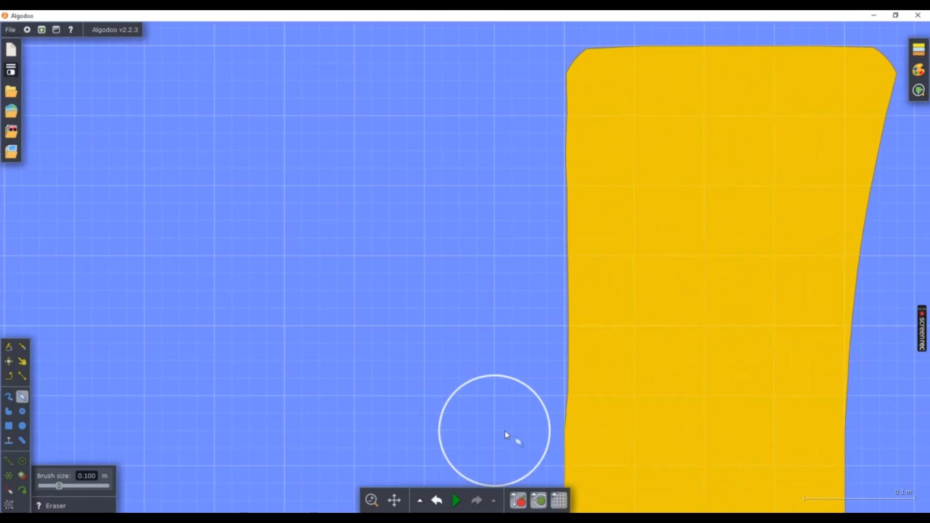
- Trim the flared right edge at the top of the neck straight with the Eraser at a 0.100 m brush size
click(8, 362)
drag(877, 327, 481, 343)
click(21, 396)
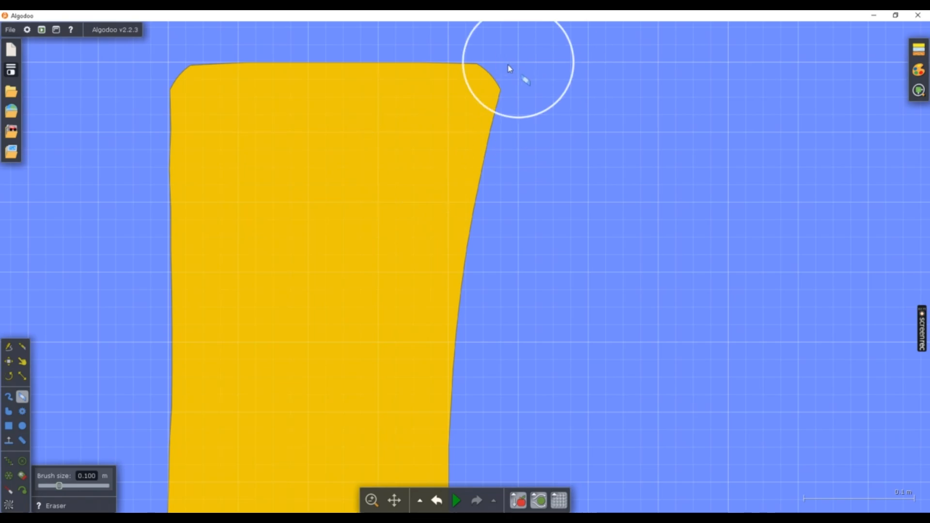
mouse_move(501, 66)
mouse_down()
mouse_move(492, 213)
mouse_move(497, 222)
mouse_move(500, 168)
mouse_move(499, 335)
mouse_up()
key(ctrl+z)
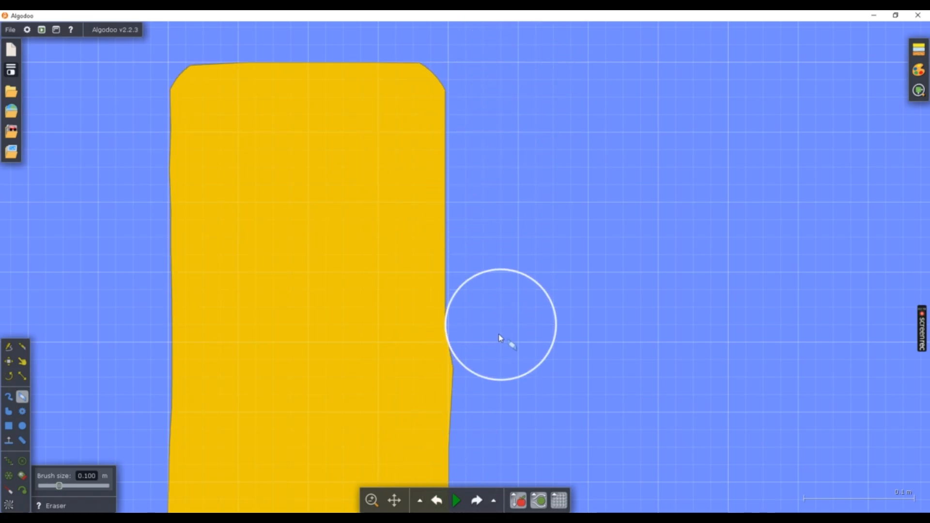
scroll(501, 338, down, 5)
scroll(533, 271, up, 12)
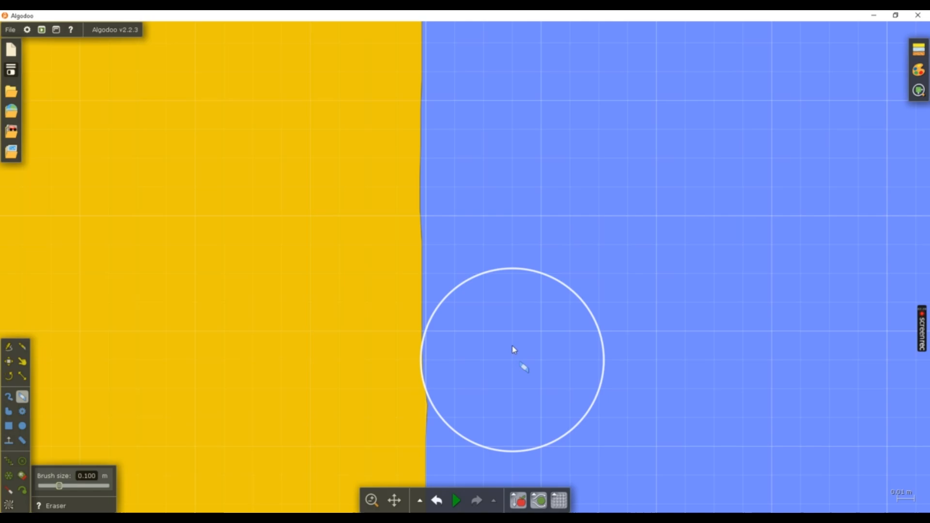
scroll(514, 350, down, 8)
scroll(533, 339, up, 5)
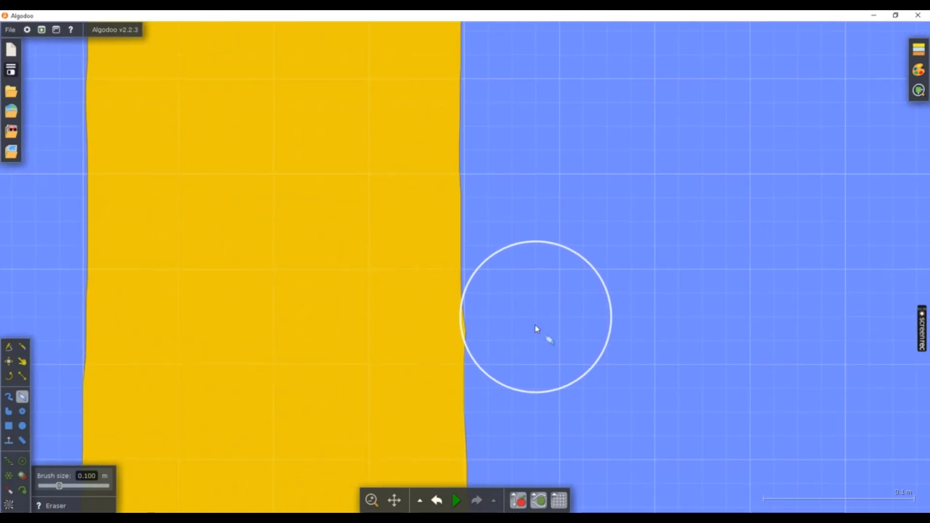
scroll(547, 334, down, 3)
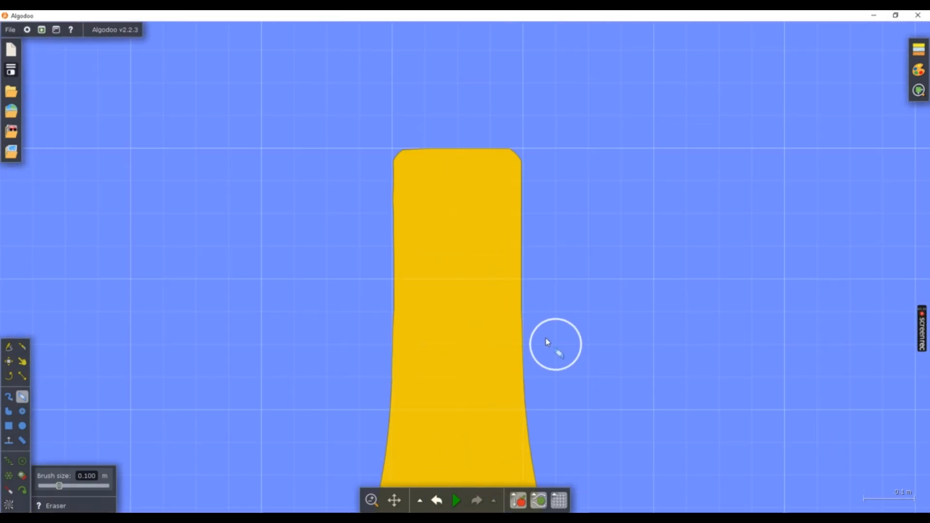
scroll(545, 342, down, 1)
click(9, 361)
- Attach an axle to the background on the base's vertical centreline, a short distance above its flat bottom edge
scroll(592, 330, down, 2)
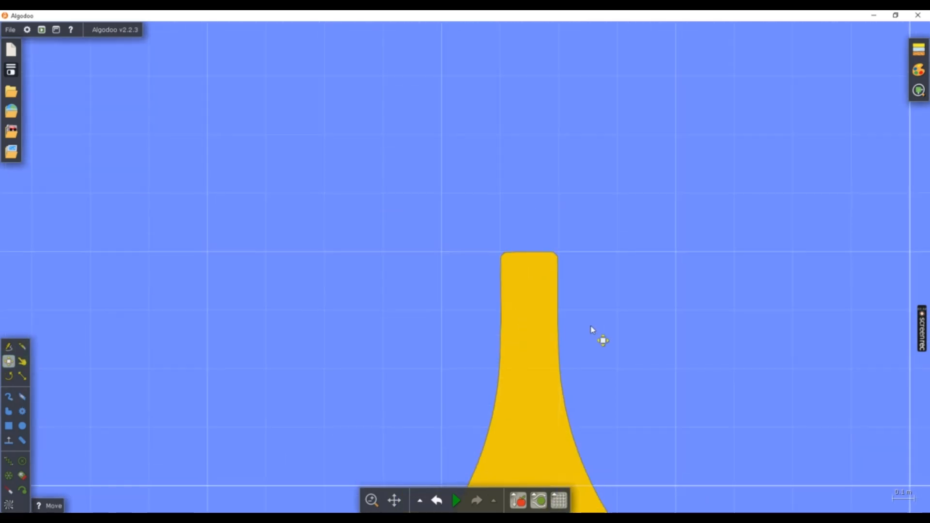
scroll(625, 320, down, 5)
scroll(574, 261, up, 3)
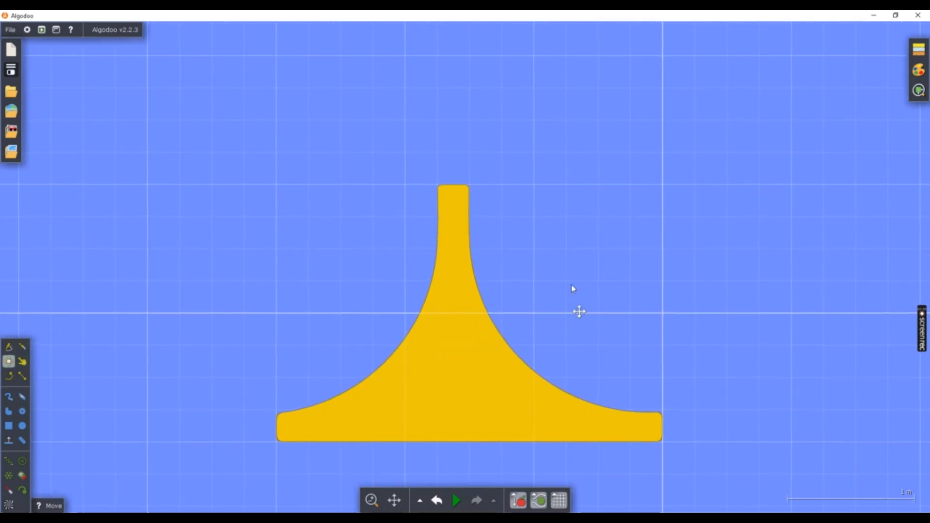
scroll(574, 285, up, 3)
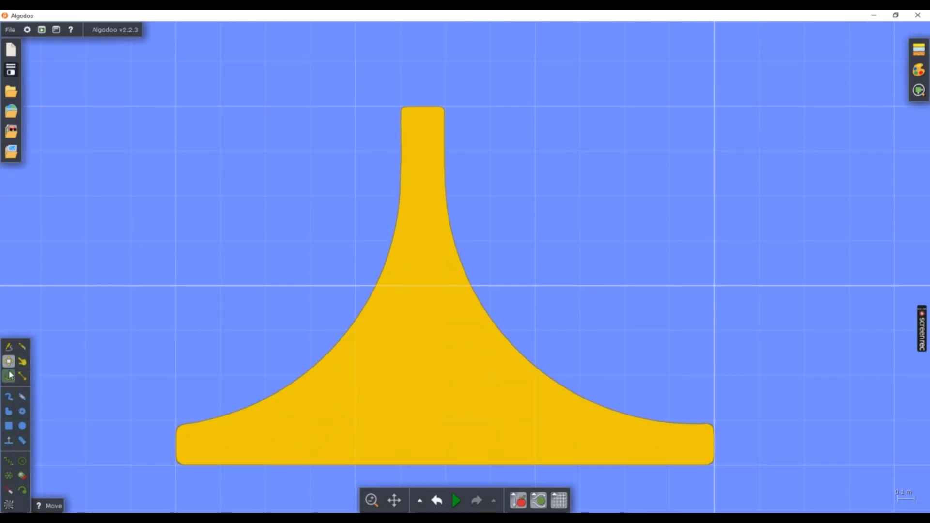
click(9, 476)
scroll(612, 189, down, 2)
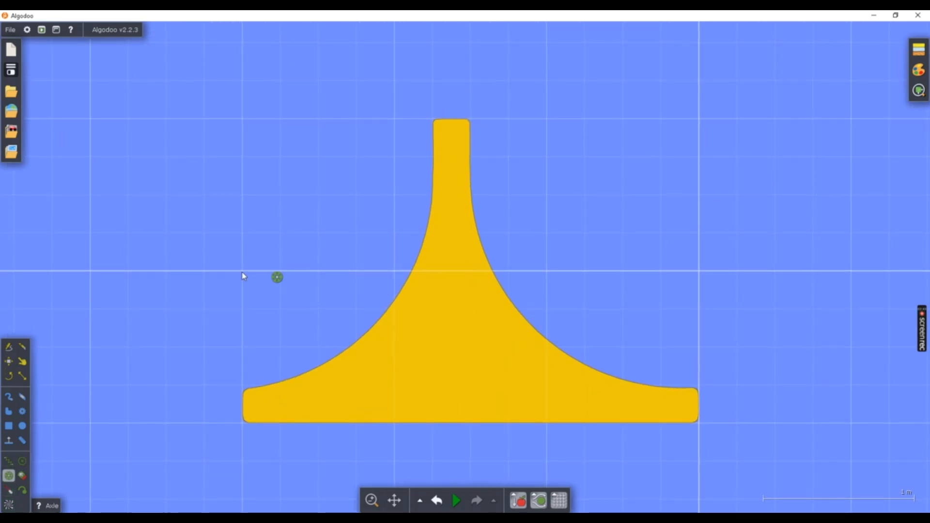
scroll(451, 99, up, 3)
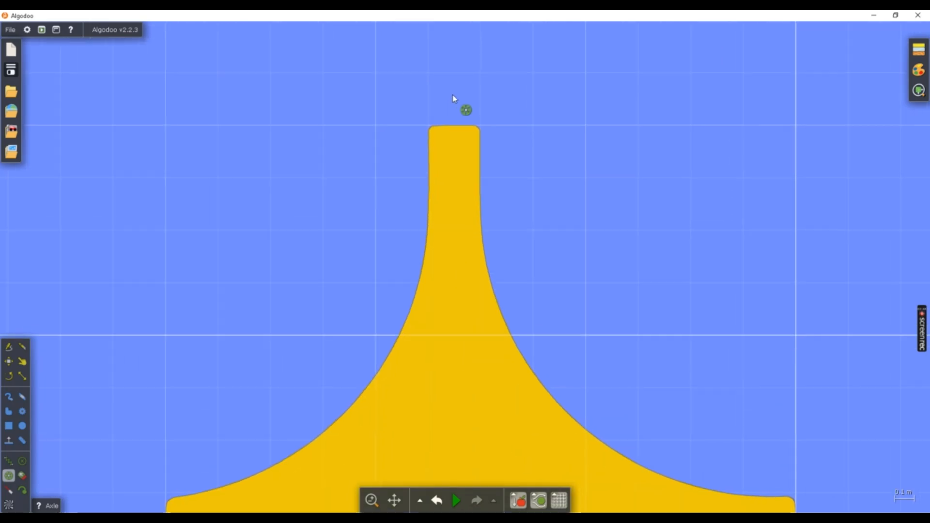
drag(633, 343, 619, 210)
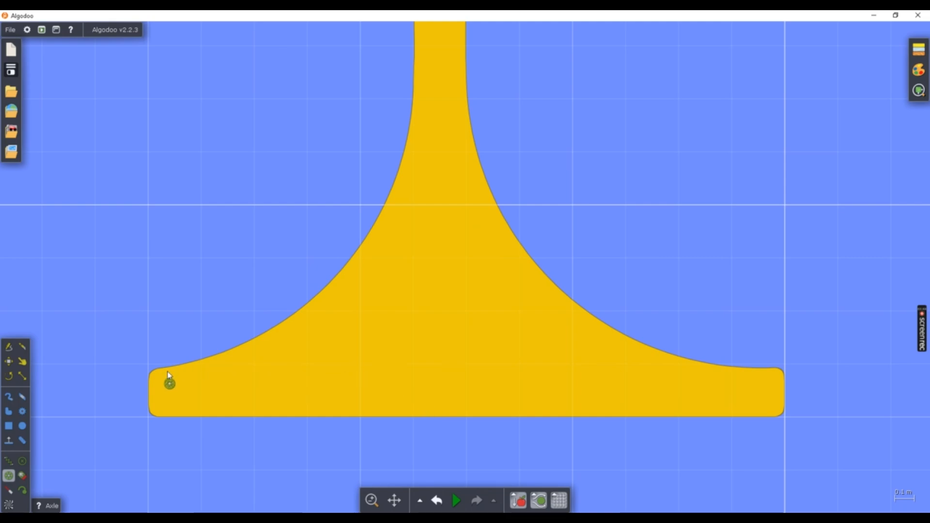
scroll(293, 378, up, 4)
scroll(199, 376, down, 4)
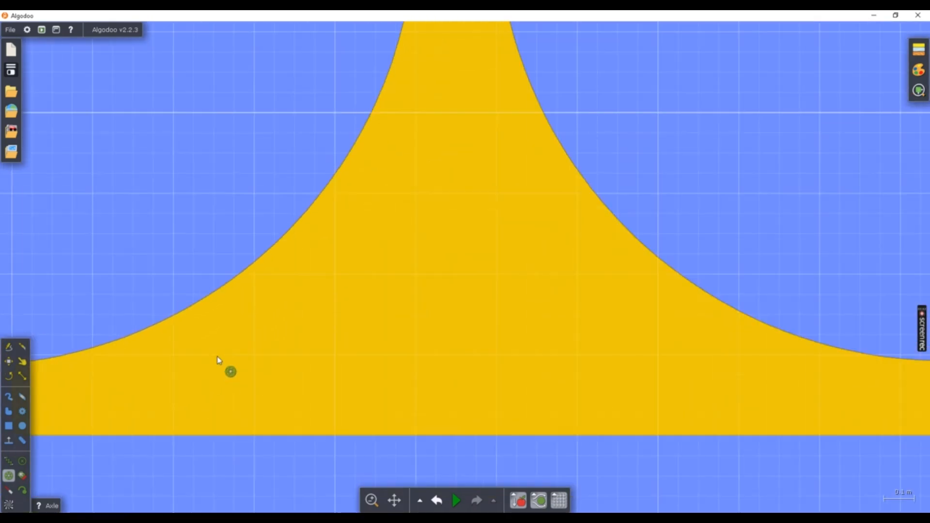
scroll(720, 346, up, 3)
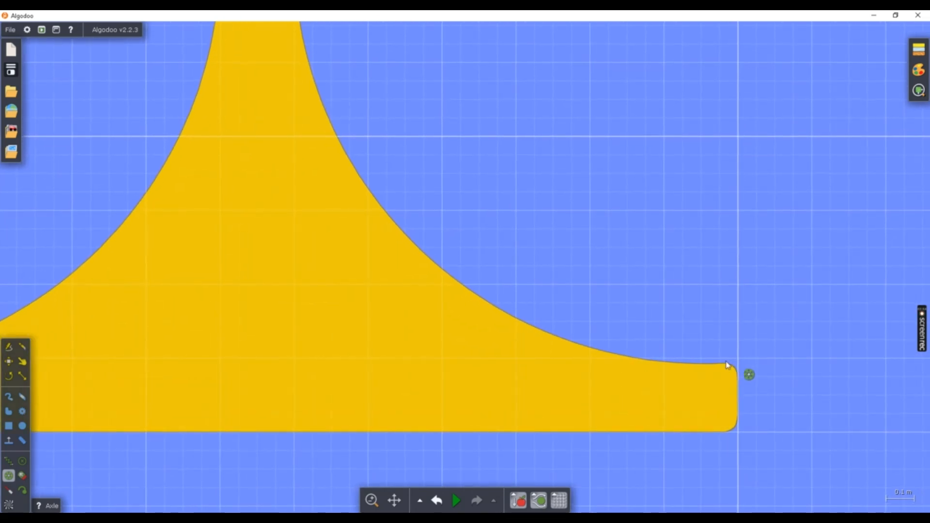
drag(534, 255, 697, 227)
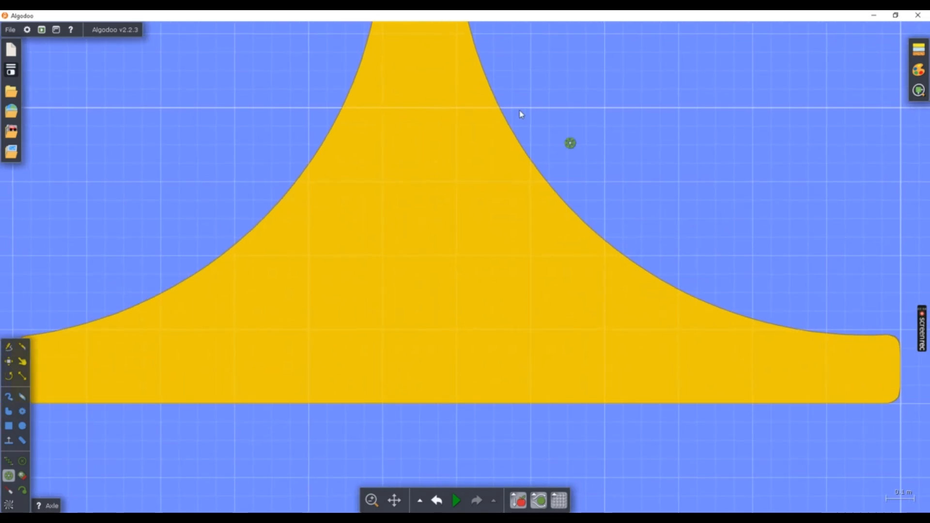
click(420, 333)
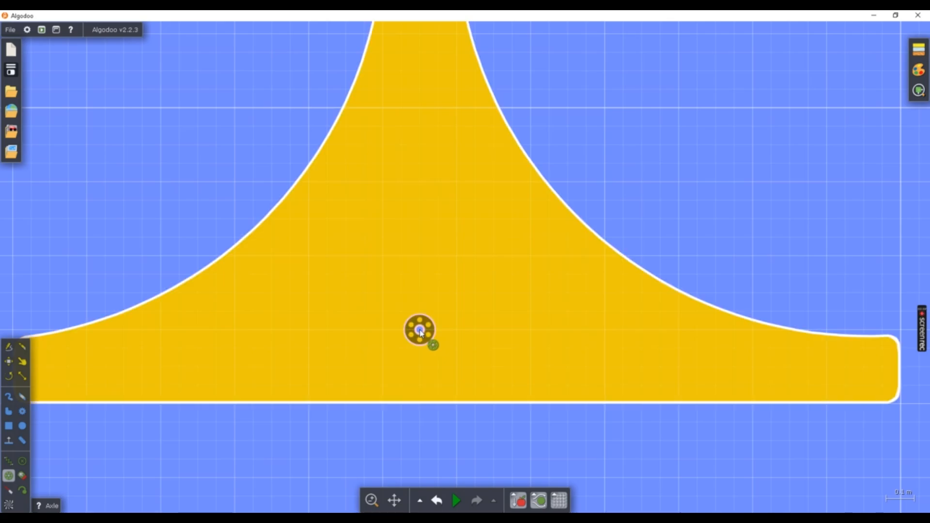
scroll(431, 332, down, 5)
scroll(579, 289, down, 2)
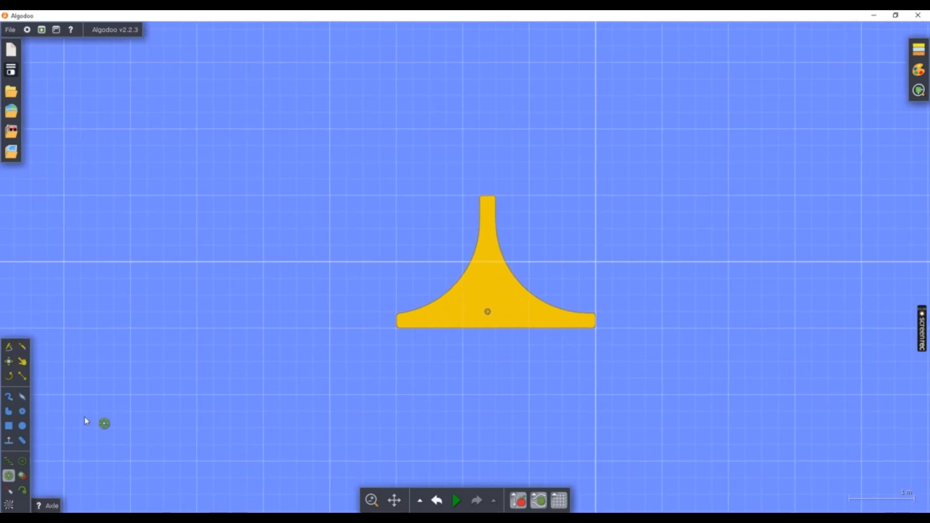
- Rotate the base counterclockwise by about 15 degrees so its left foot tilts down
click(8, 428)
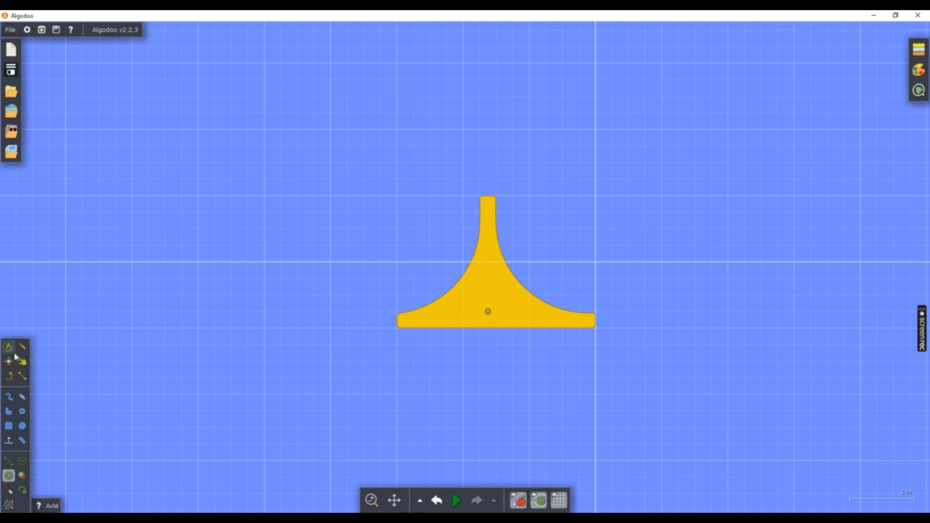
click(10, 377)
drag(449, 318, 451, 340)
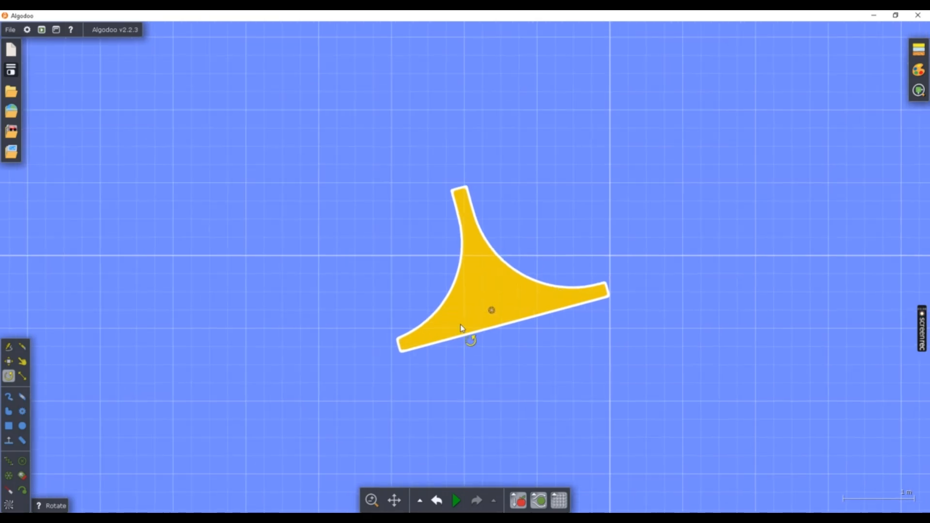
- Turn off the grid and draw a small box about 0.3 m wide just beneath the base's lowered left foot
click(566, 508)
scroll(440, 326, up, 4)
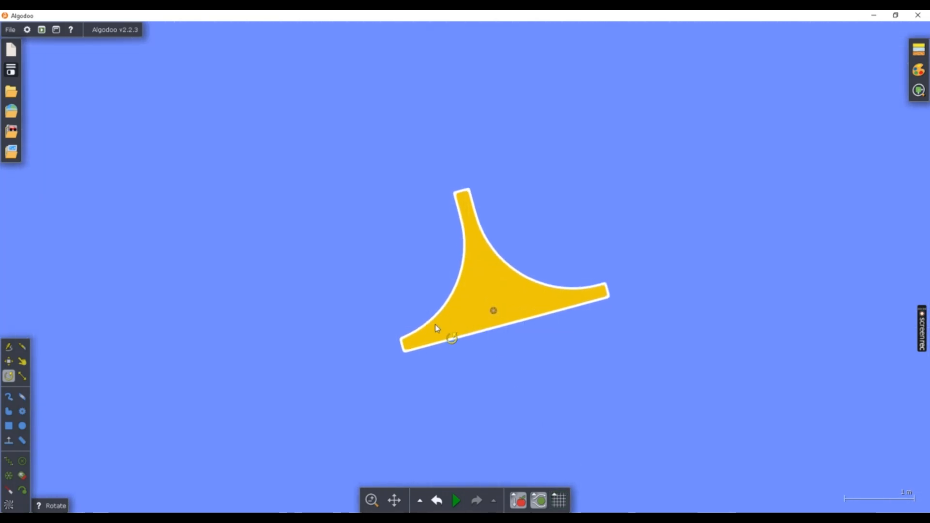
click(559, 501)
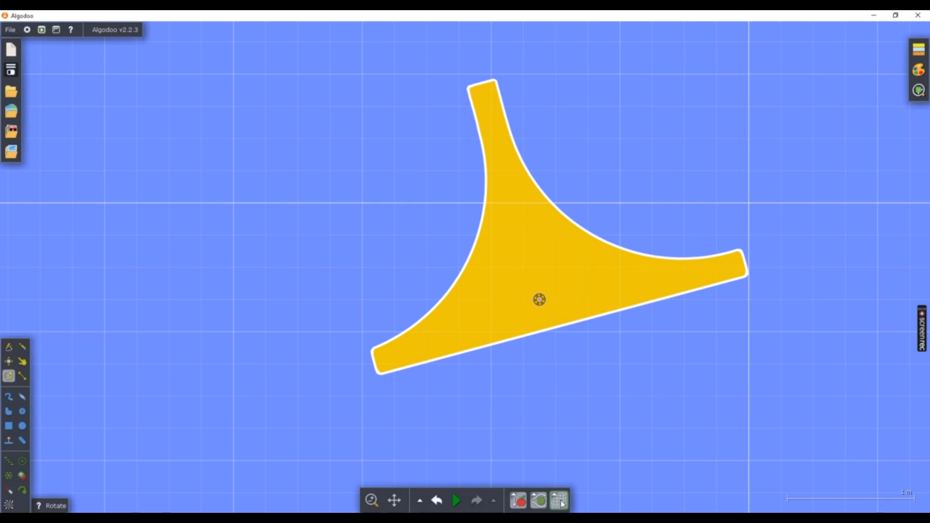
click(560, 500)
scroll(322, 378, up, 2)
click(9, 426)
scroll(409, 378, up, 5)
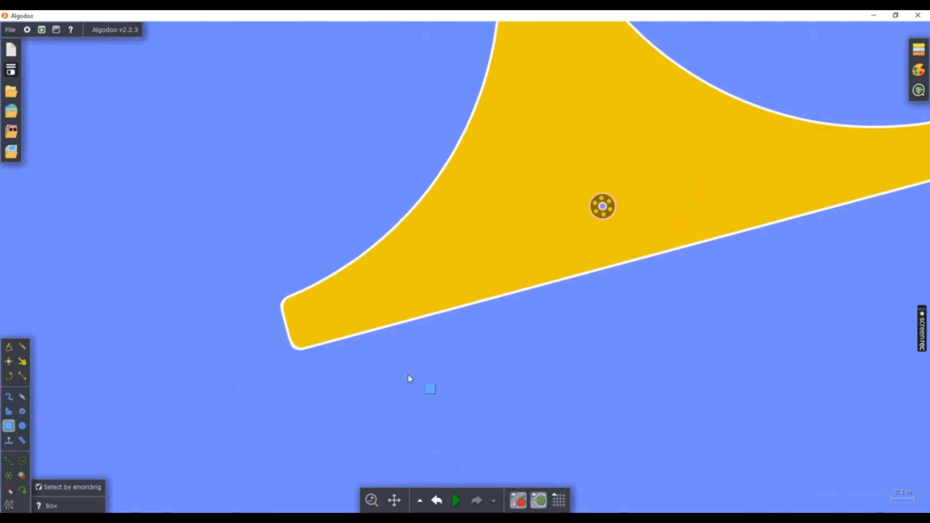
drag(245, 343, 319, 426)
scroll(533, 385, down, 5)
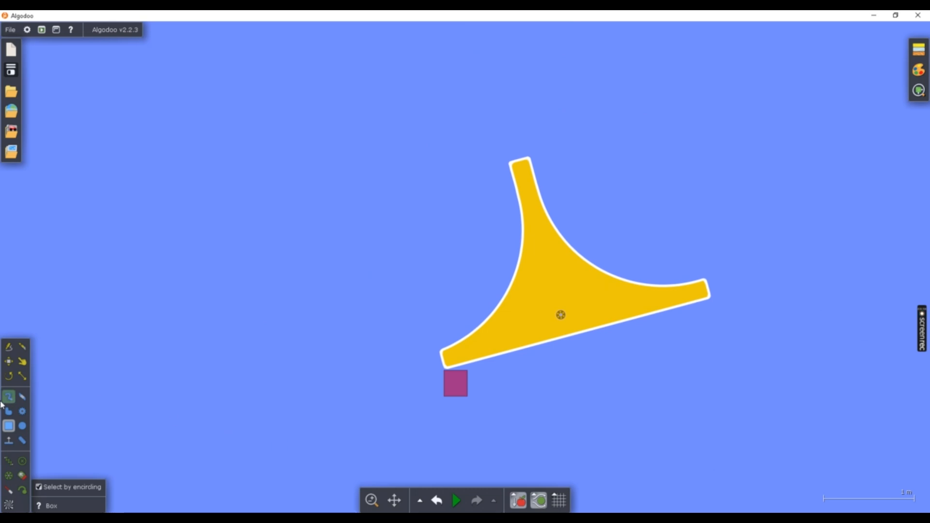
- Nudge the small box against the tip of the left foot and place a clone of it level beneath the right foot
click(9, 362)
drag(464, 390, 460, 388)
click(515, 382)
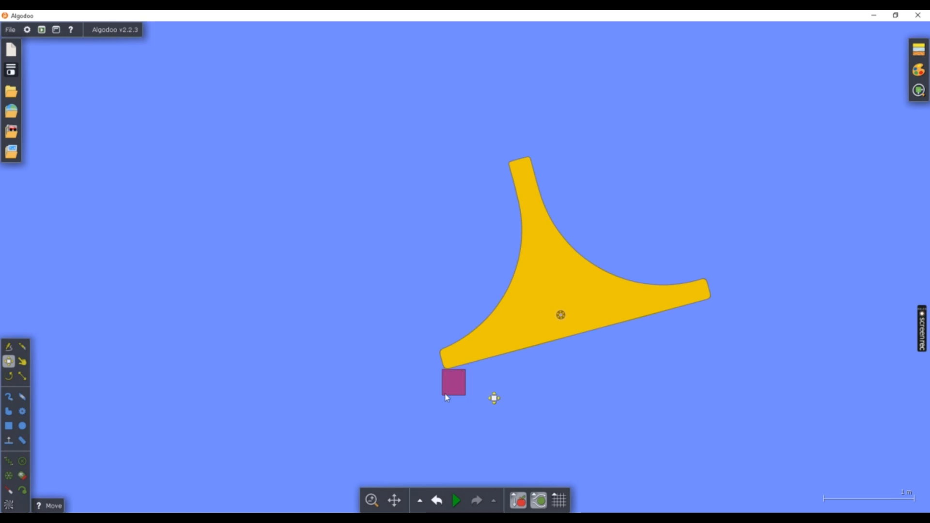
right_click(452, 386)
click(484, 335)
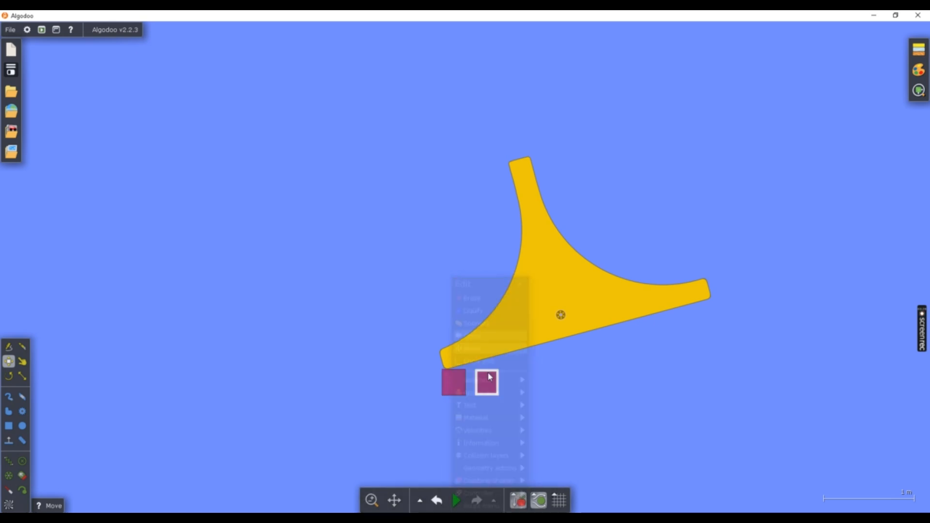
click(697, 388)
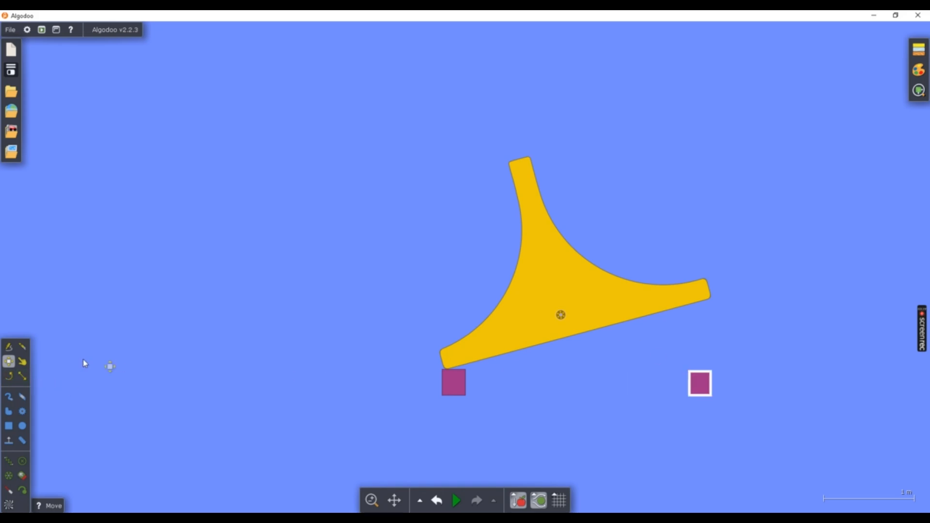
- Tilt the base clockwise onto its right foot and shift the right box down and inward so it just touches the foot
click(9, 376)
drag(678, 309, 690, 363)
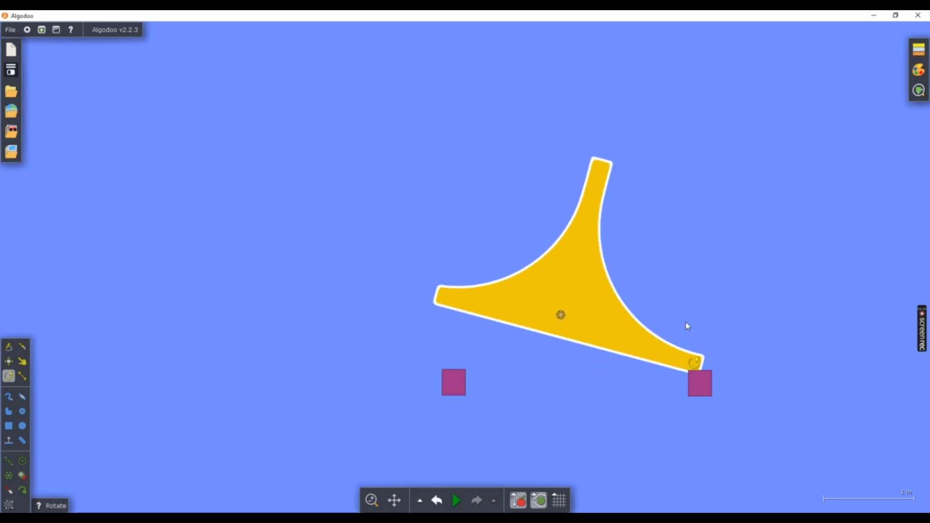
scroll(735, 345, up, 4)
key(m)
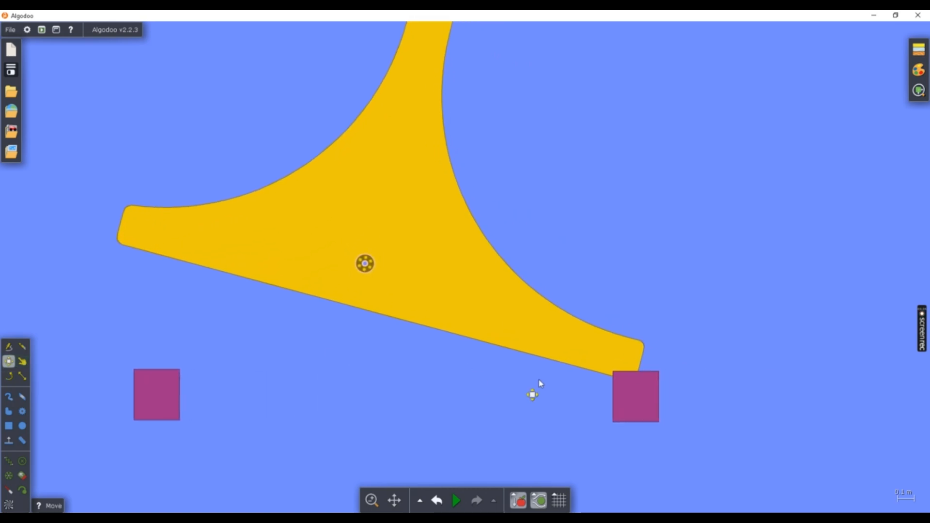
drag(652, 405, 637, 416)
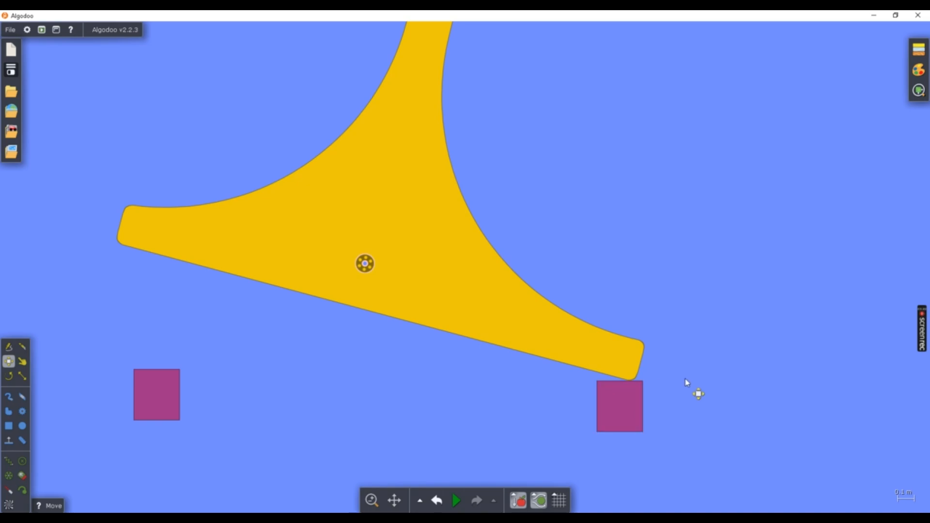
- Glue both small boxes to the background as fixed stops for the base
scroll(693, 385, down, 2)
click(637, 406)
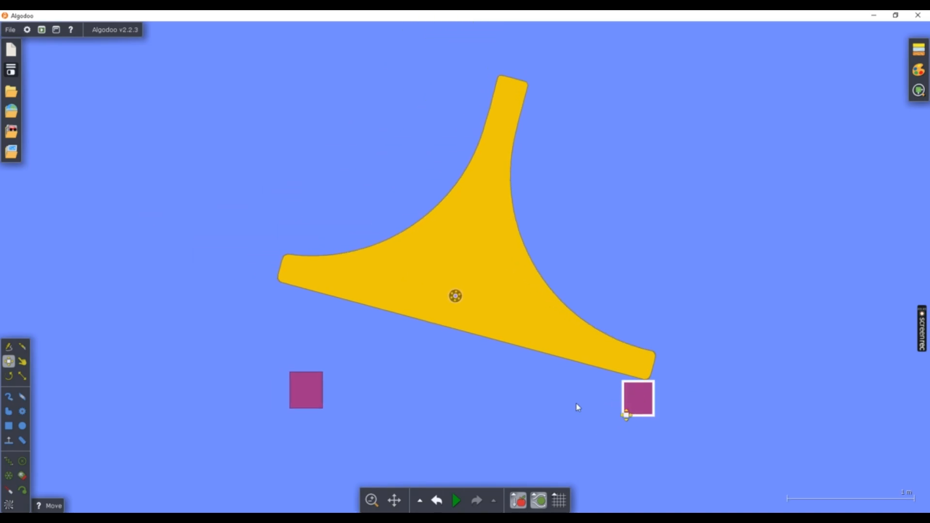
shift+click(306, 400)
right_click(647, 404)
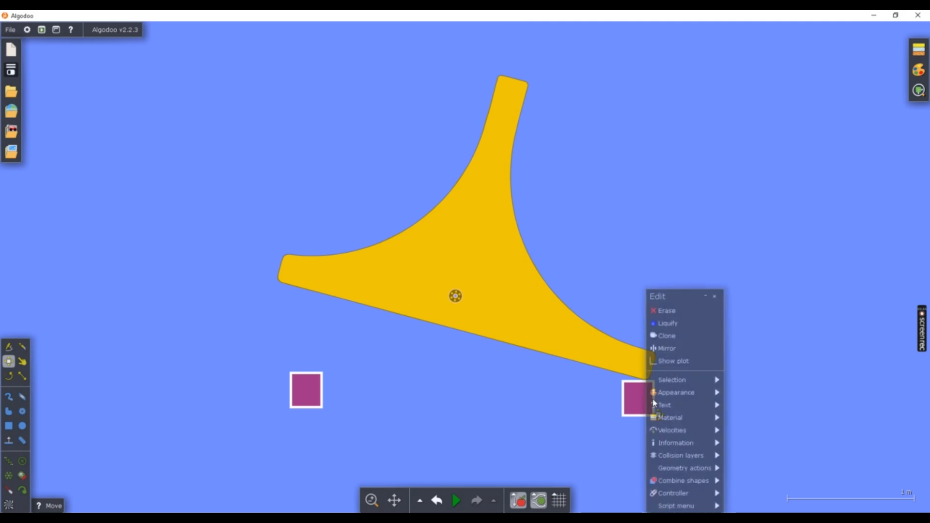
mouse_move(710, 469)
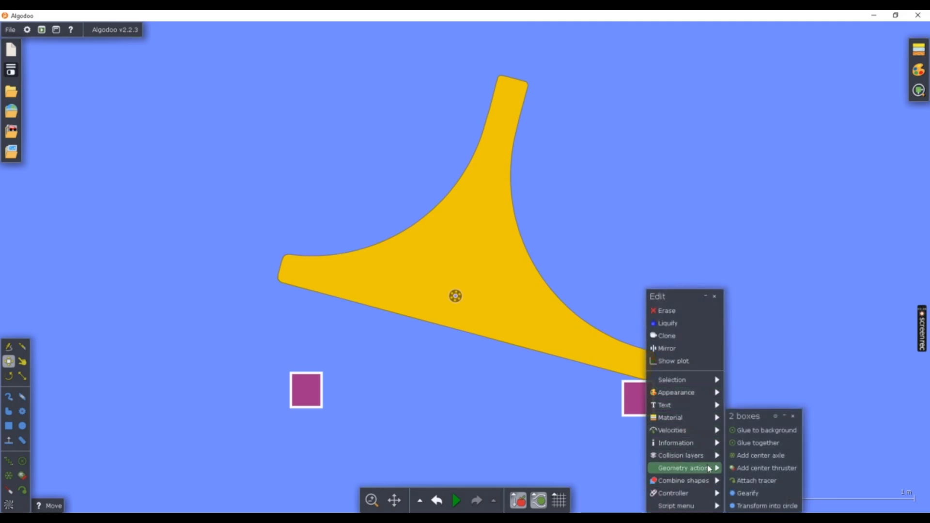
click(757, 430)
scroll(764, 422, down, 3)
click(764, 412)
- Recolour the base and both stop boxes black by setting their colour value (V) to 0 %
scroll(774, 399, down, 3)
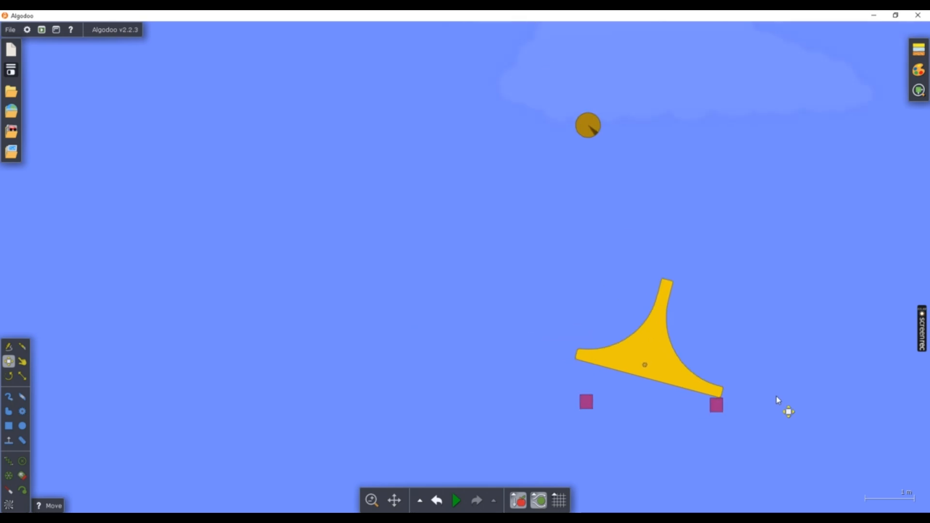
drag(788, 379, 688, 336)
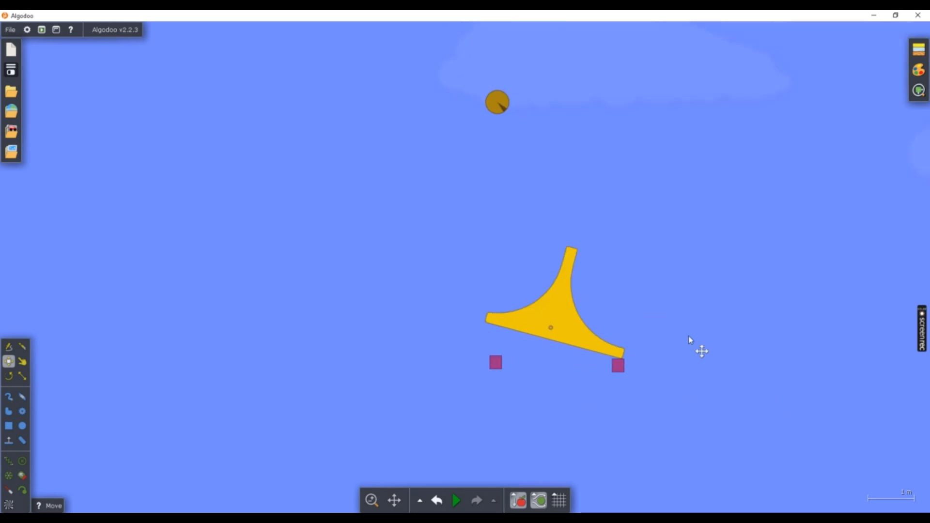
click(581, 328)
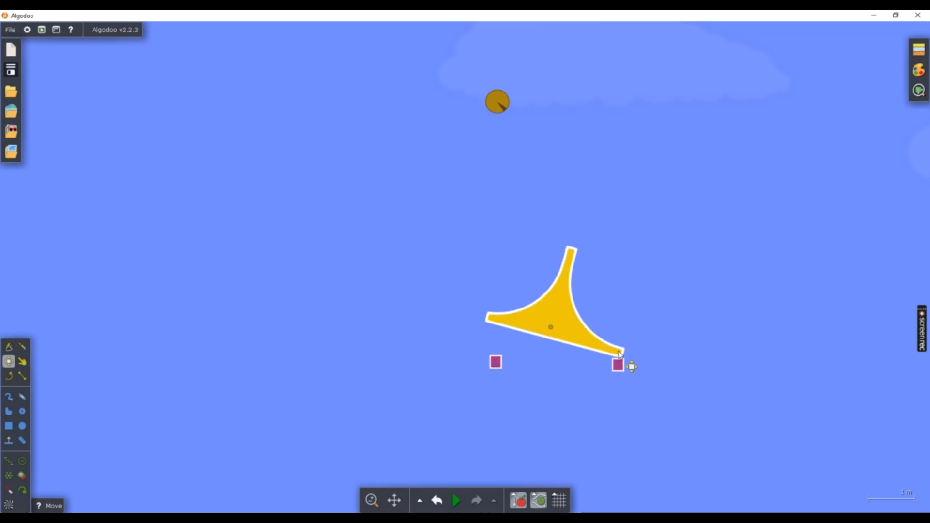
mouse_move(663, 392)
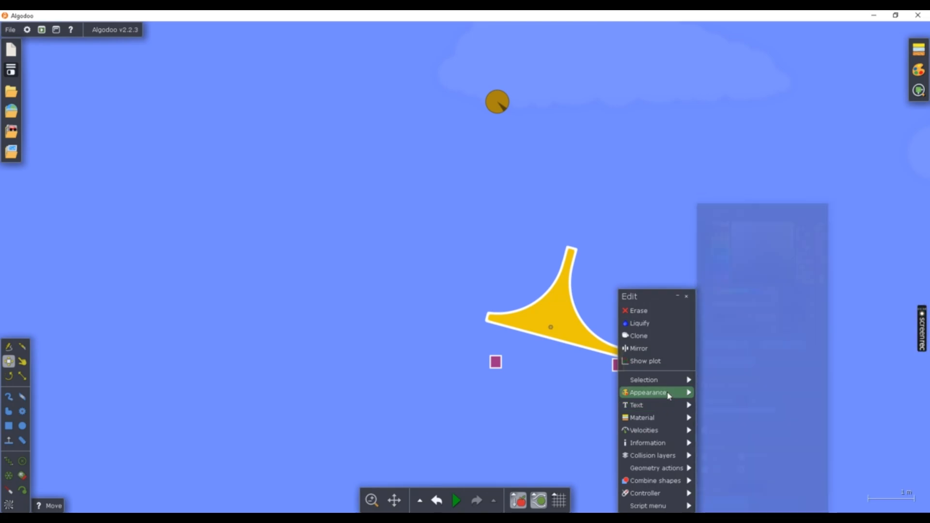
drag(738, 317, 672, 306)
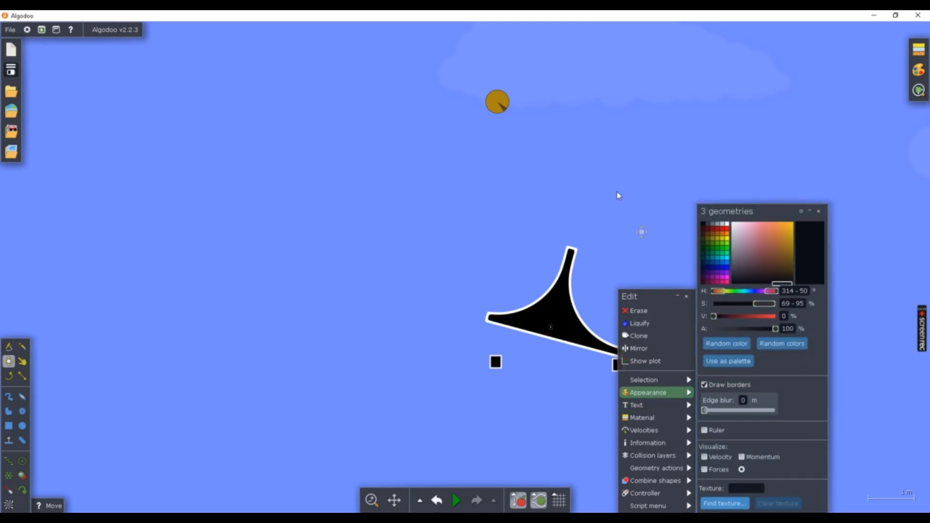
click(621, 194)
- Erase the small circle floating above the base
scroll(638, 187, down, 3)
drag(653, 189, 598, 226)
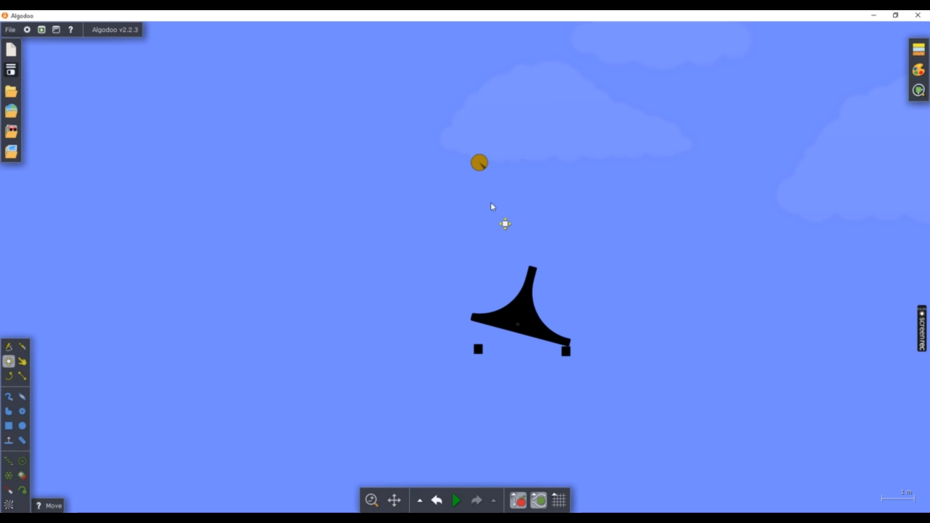
right_click(487, 170)
click(499, 184)
scroll(518, 322, up, 3)
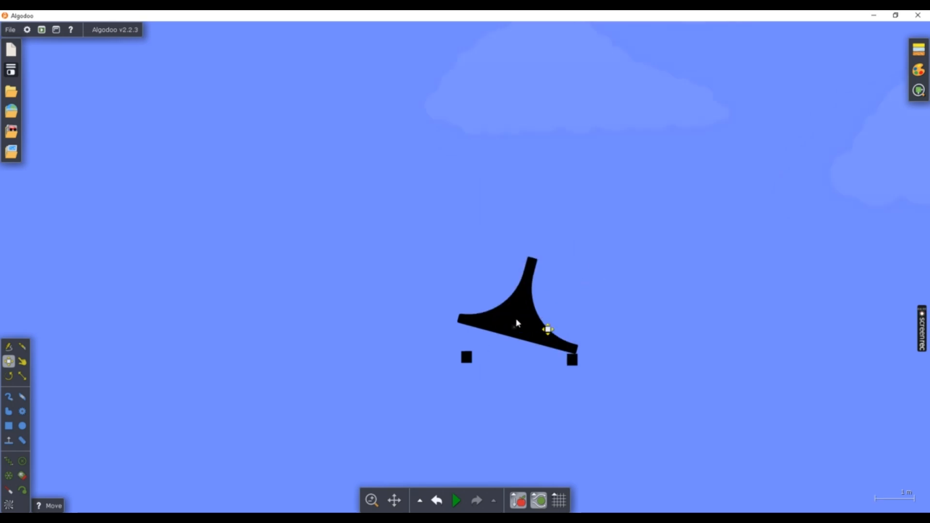
- Set the friction of the base to infinity
right_click(525, 320)
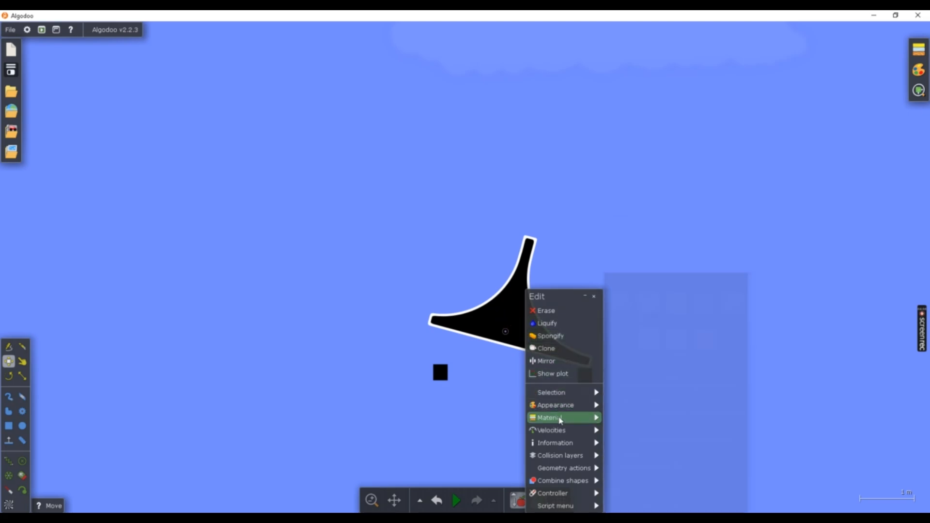
mouse_move(561, 419)
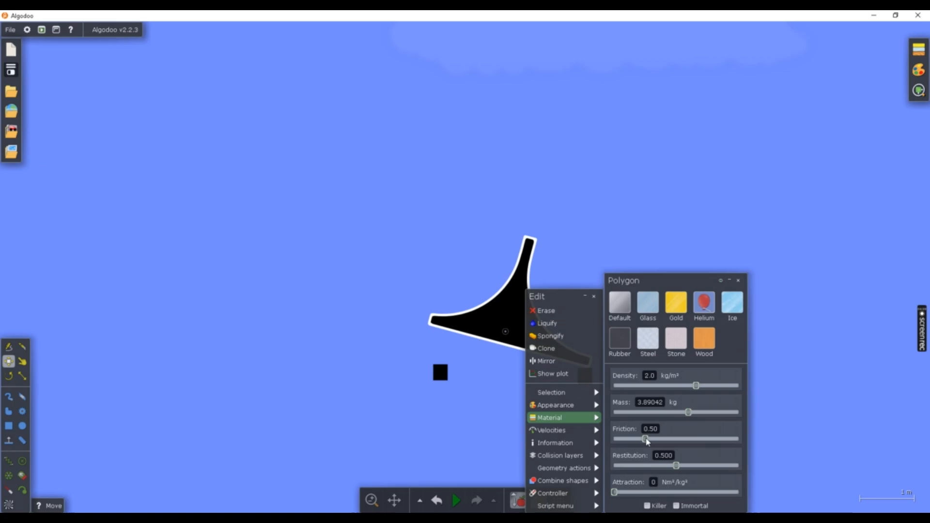
drag(646, 440, 647, 440)
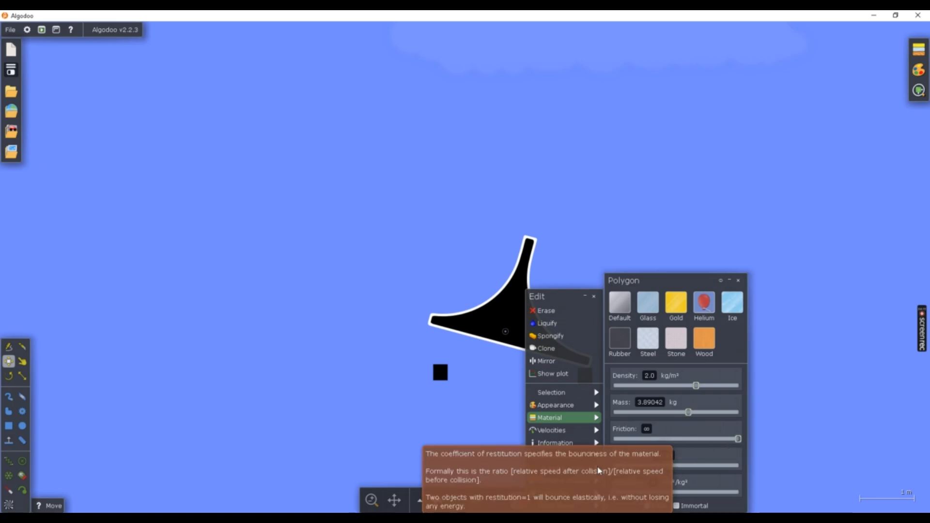
click(811, 415)
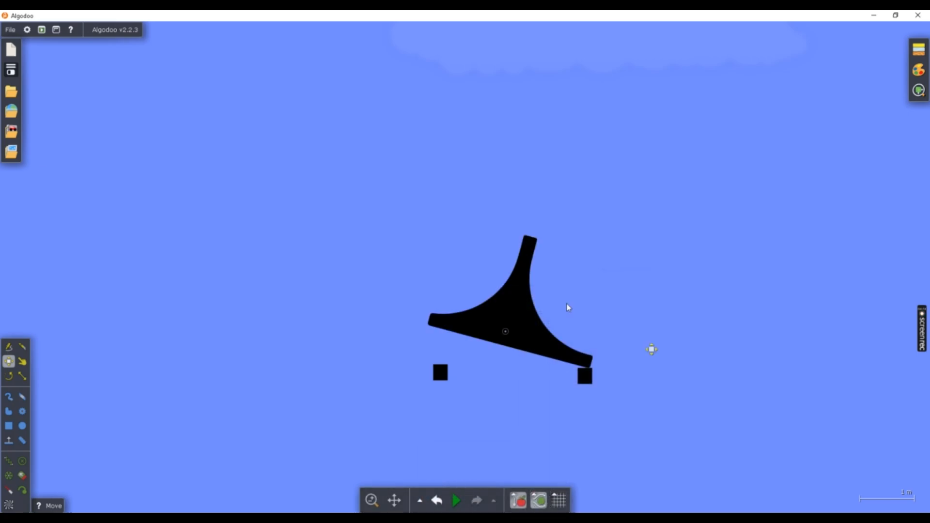
- Turn on the grid and insert the saved Sorter component into the scene
scroll(575, 321, down, 1)
scroll(576, 327, up, 1)
scroll(576, 327, down, 3)
drag(628, 302, 537, 391)
scroll(521, 325, down, 3)
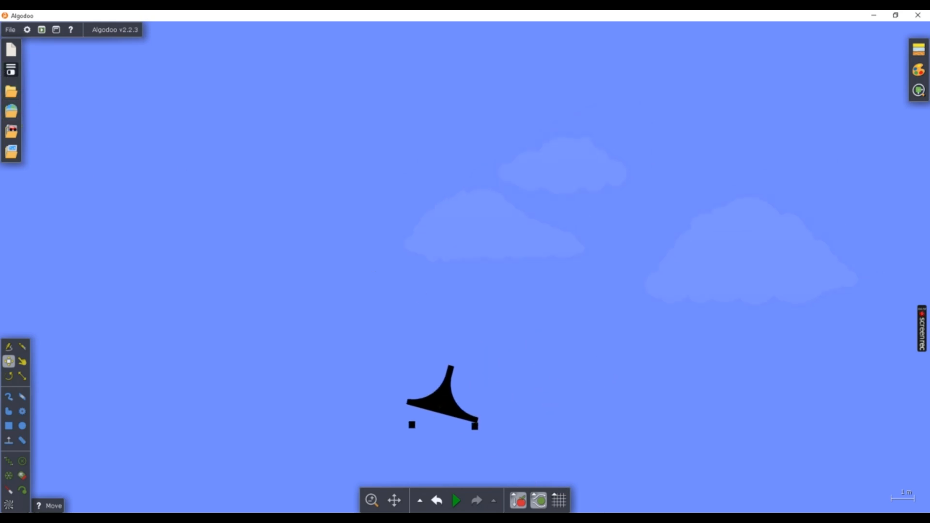
click(559, 500)
scroll(233, 247, up, 2)
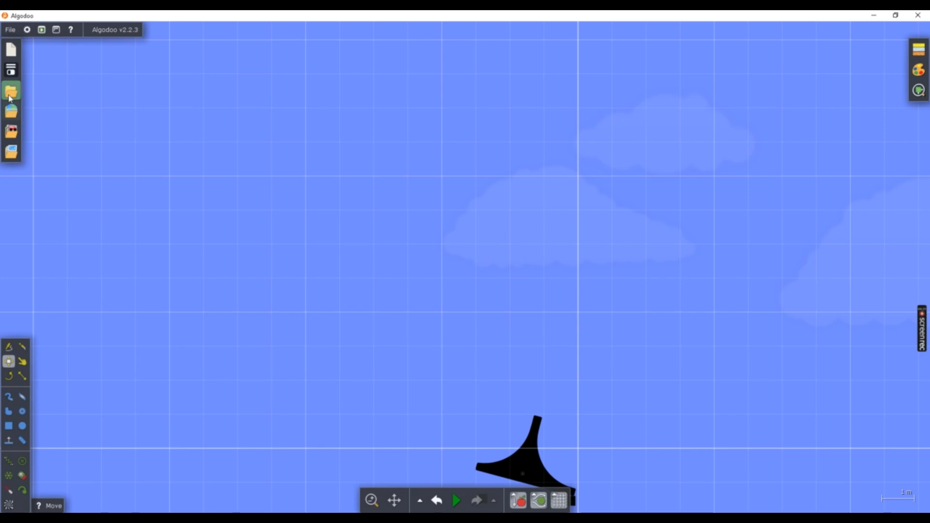
click(11, 130)
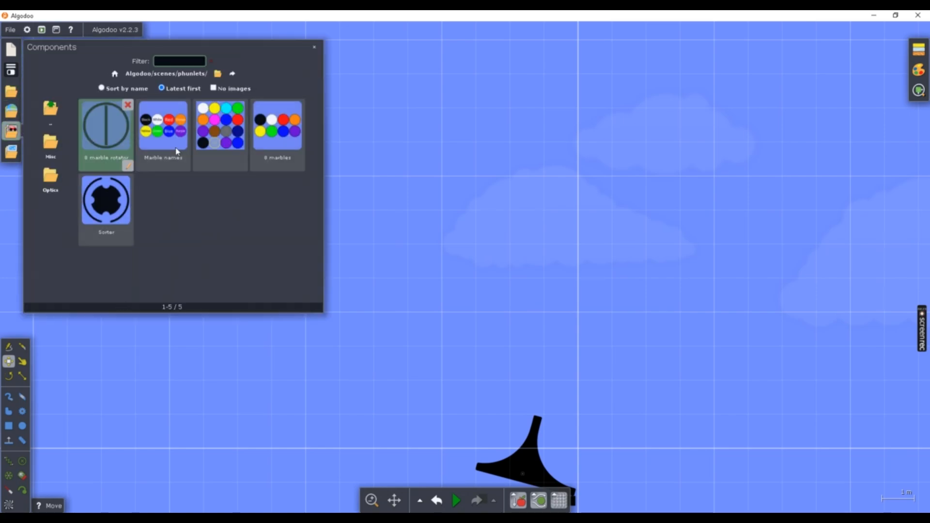
click(106, 200)
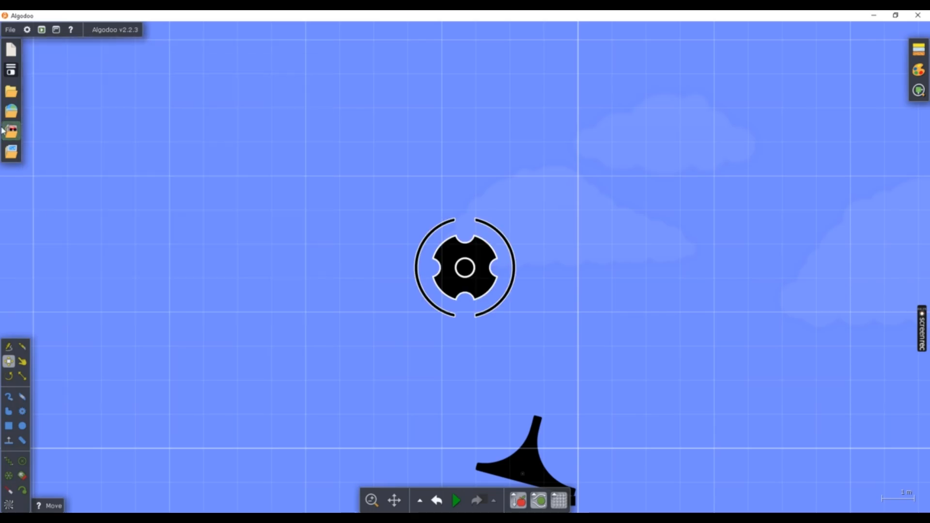
- Move the sorter so its lower opening sits just above the neck of the base
scroll(381, 269, down, 5)
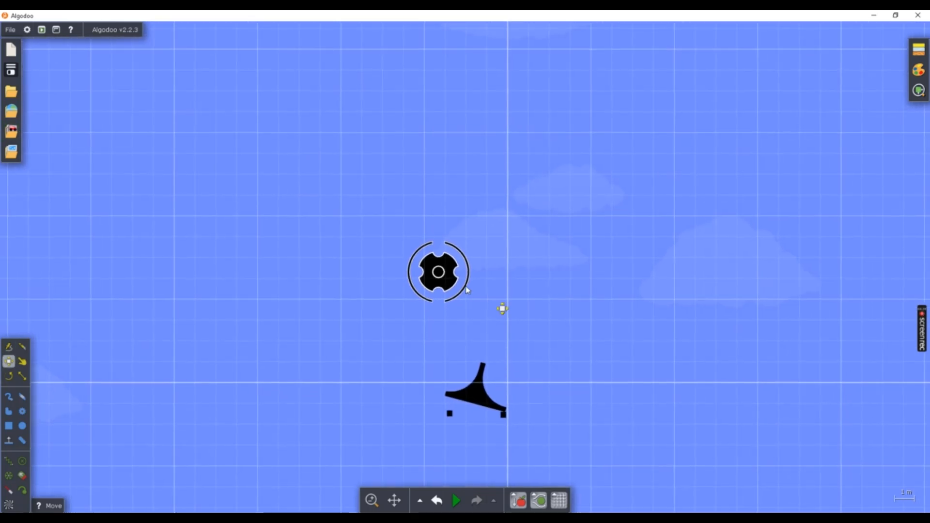
drag(450, 281, 487, 329)
scroll(480, 349, up, 4)
scroll(483, 334, up, 3)
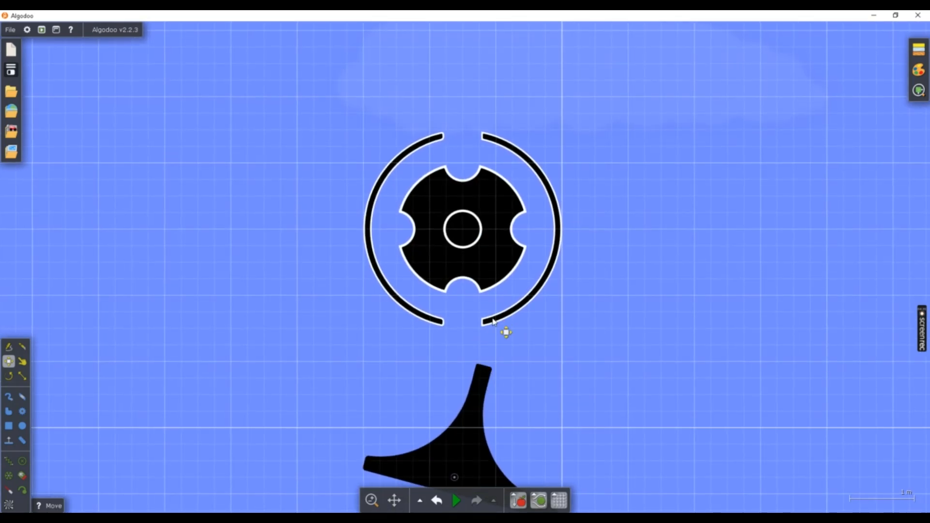
scroll(494, 330, up, 5)
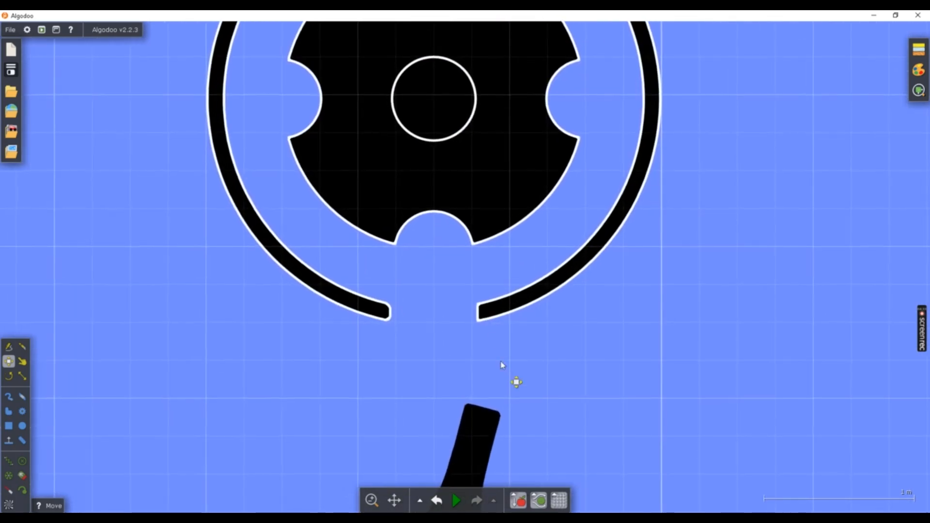
scroll(499, 358, up, 3)
scroll(484, 329, down, 3)
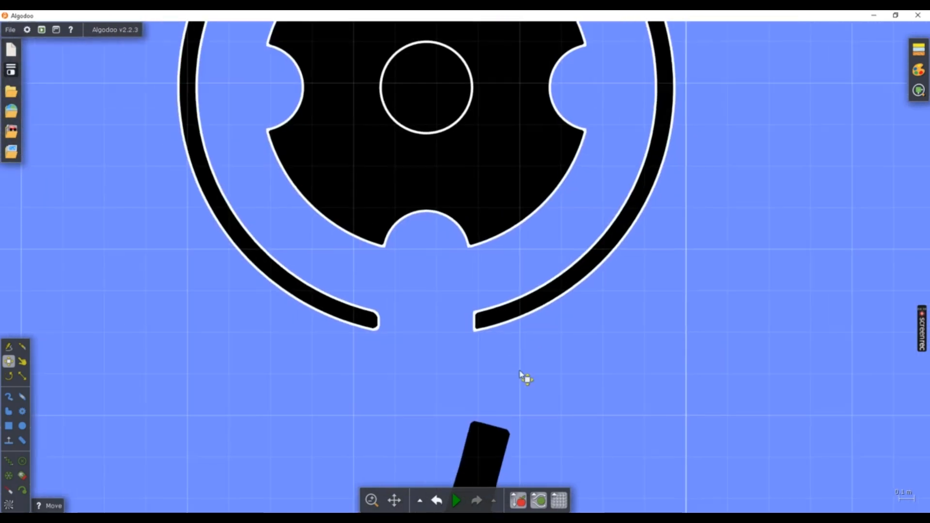
scroll(520, 373, down, 4)
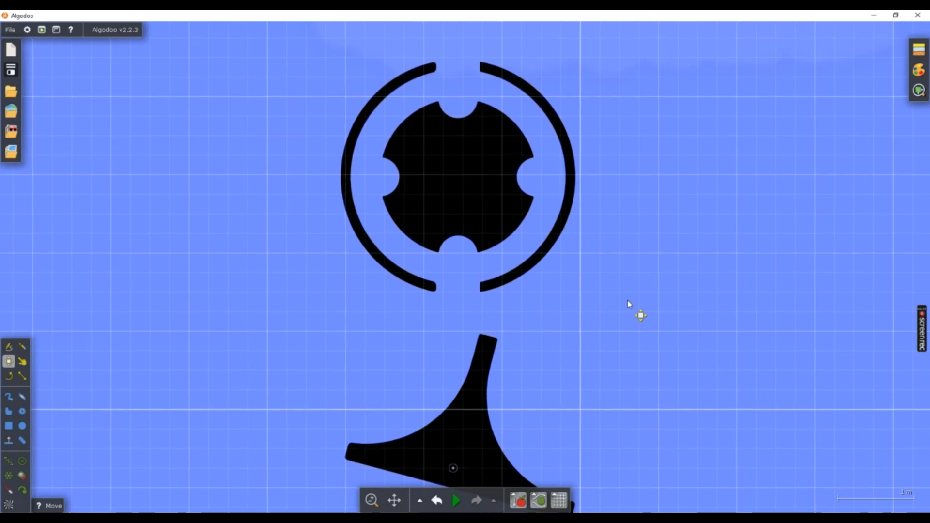
- Turn off the grid and draw a narrow upright box about 4.5 m tall on the left edge of the sorter's upper opening
scroll(630, 298, up, 2)
scroll(630, 293, down, 5)
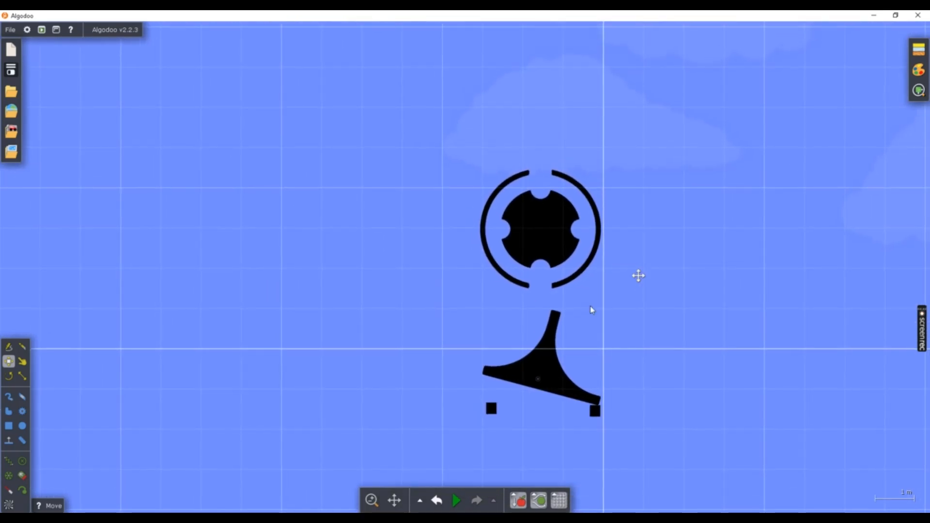
drag(591, 310, 535, 399)
click(12, 429)
scroll(394, 141, up, 3)
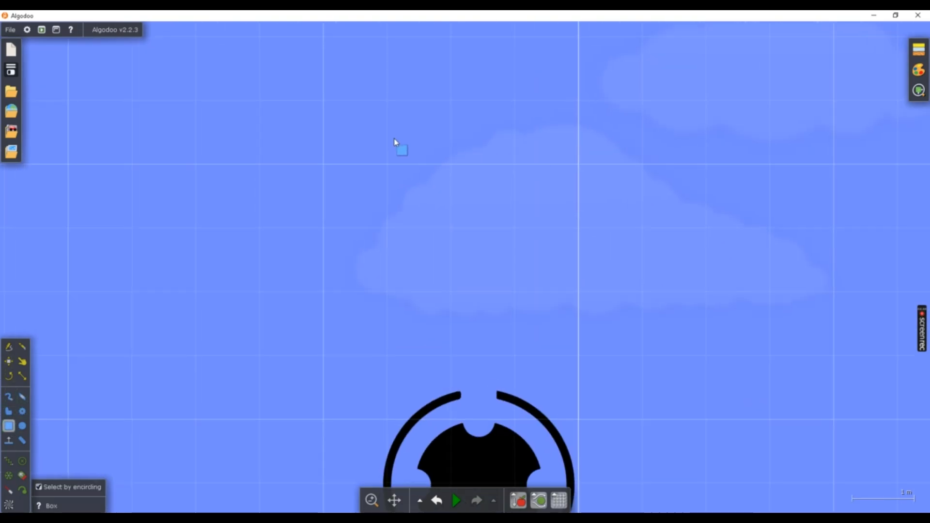
click(560, 501)
drag(446, 98, 464, 353)
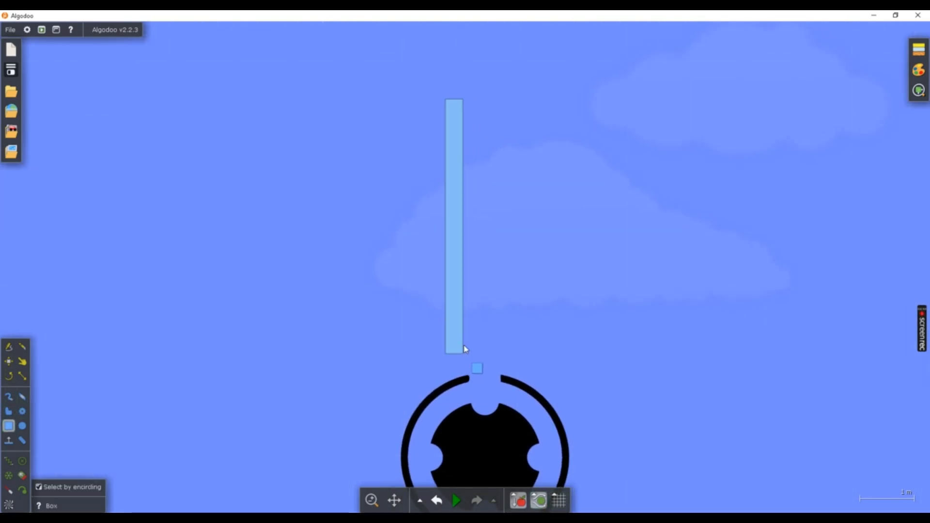
key(ctrl+z)
drag(449, 125, 469, 382)
- Clone the upright box and place the copy level on the right edge of the sorter's upper opening
right_click(461, 277)
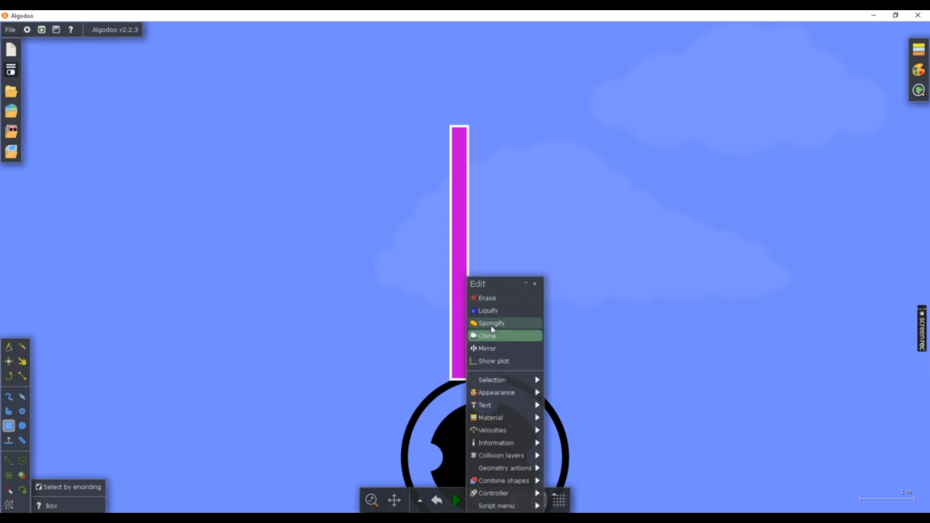
click(484, 332)
click(511, 338)
scroll(559, 306, down, 2)
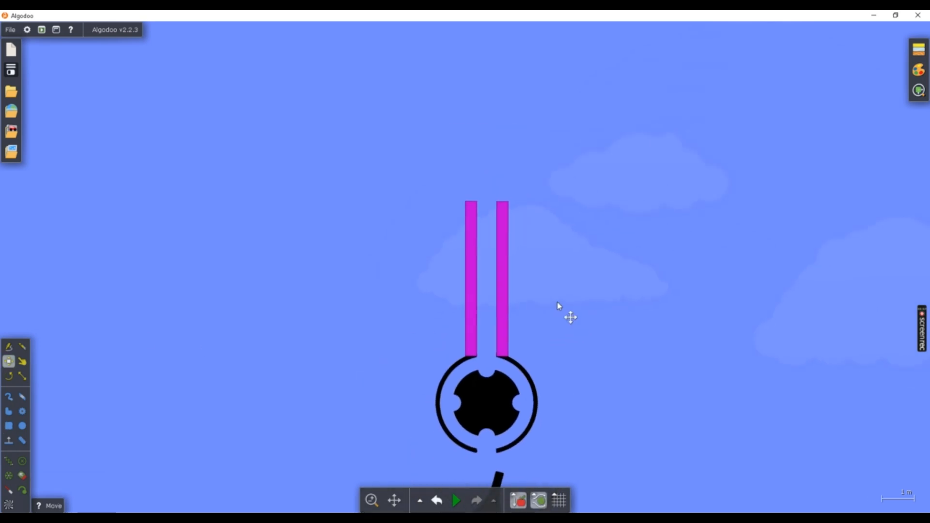
- Recolour both upright boxes black and glue them to the background
click(470, 293)
shift+click(501, 293)
right_click(501, 292)
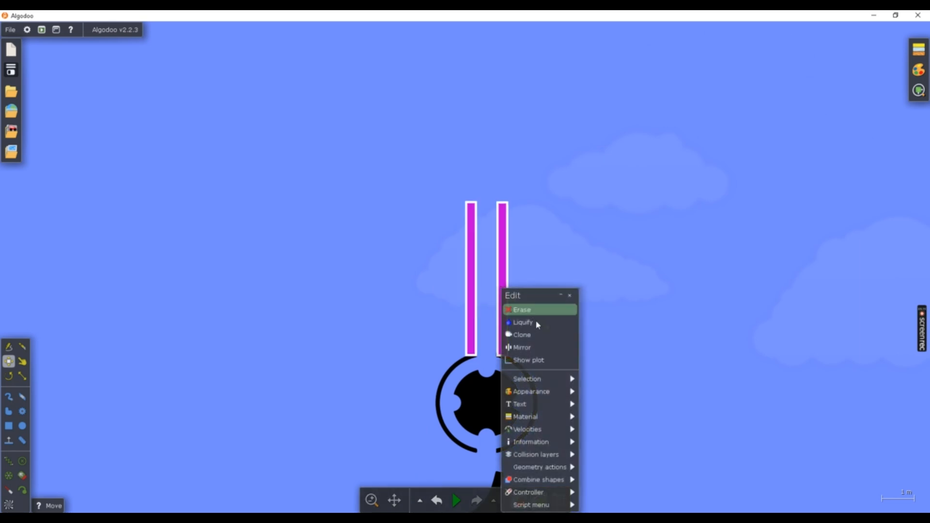
mouse_move(544, 393)
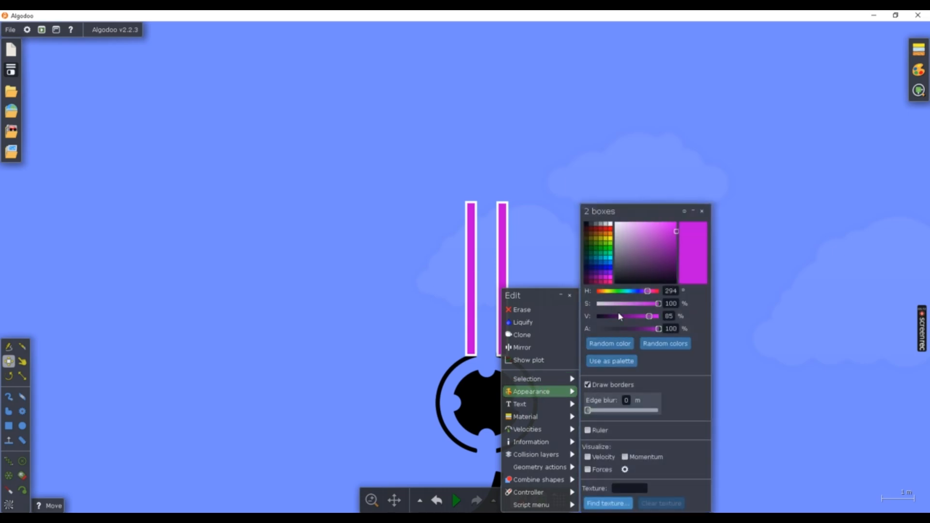
drag(618, 316, 597, 315)
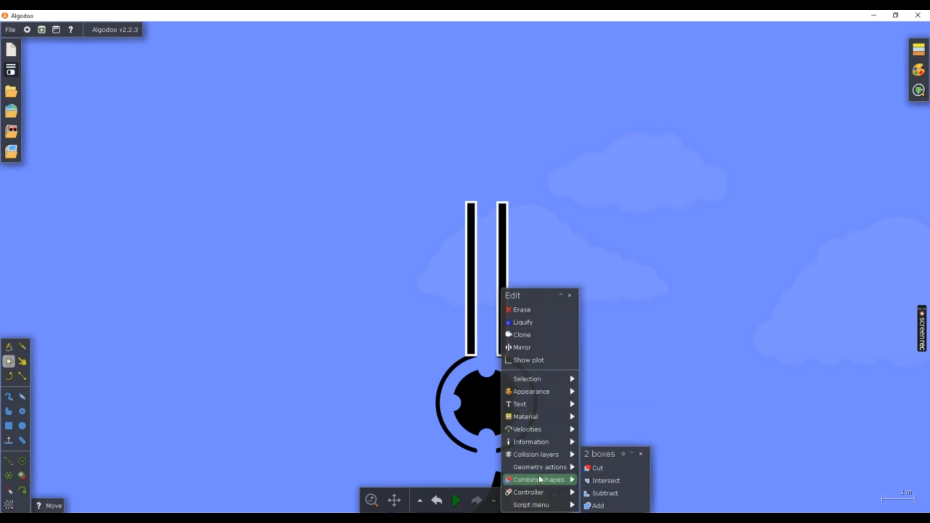
mouse_move(539, 467)
click(628, 439)
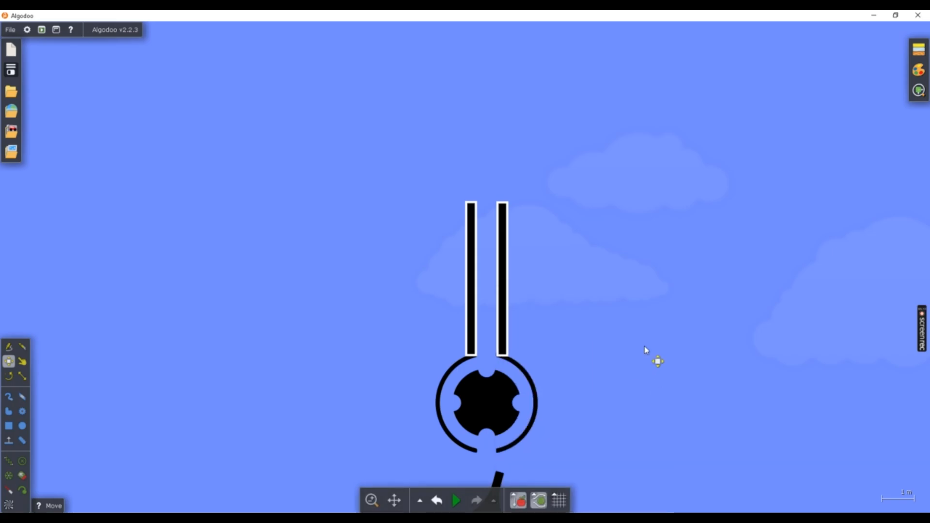
- Turn on the grid and draw a circle about 0.5 m in diameter to the right of the chute
click(559, 500)
scroll(530, 474, up, 3)
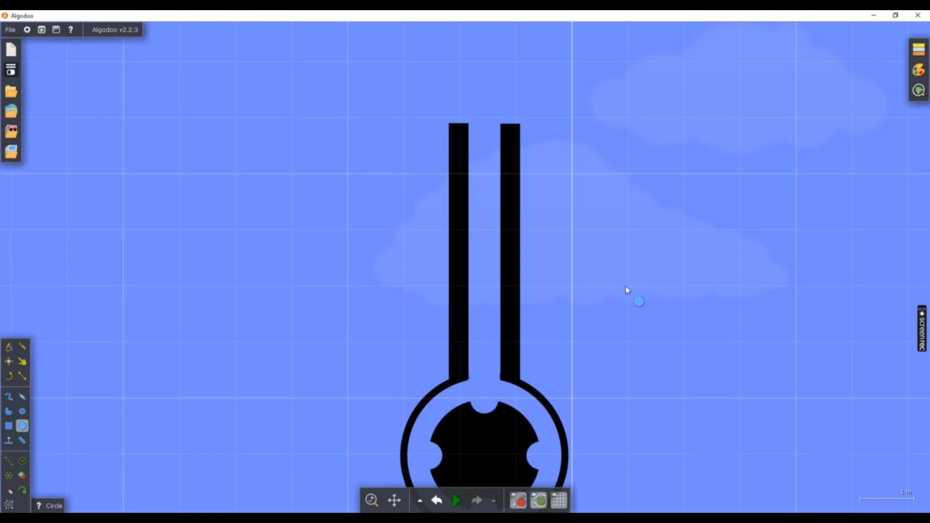
mouse_move(627, 290)
mouse_down()
mouse_move(650, 315)
mouse_move(619, 258)
mouse_move(625, 272)
mouse_up()
scroll(619, 259, up, 1)
scroll(623, 269, down, 1)
scroll(627, 272, up, 3)
- Clone the circle and place the copy directly beneath the original
right_click(652, 337)
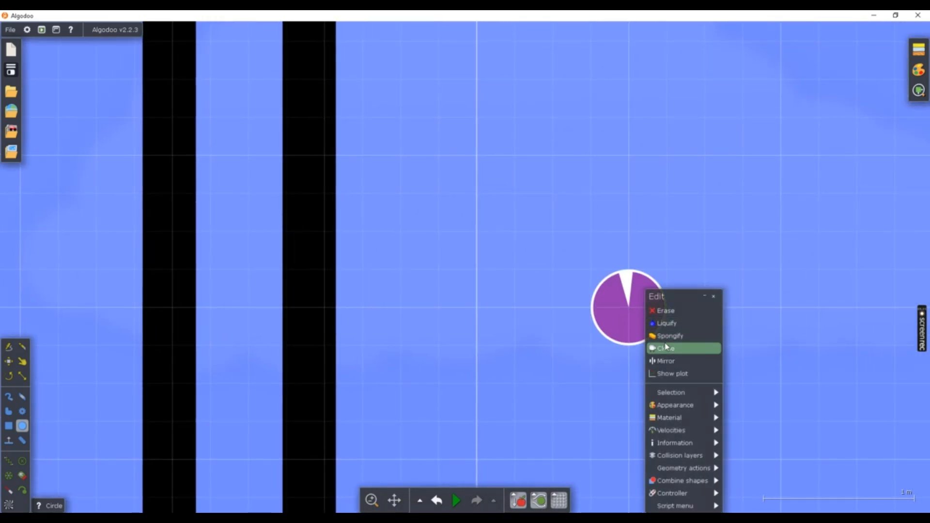
click(666, 348)
scroll(666, 346, down, 3)
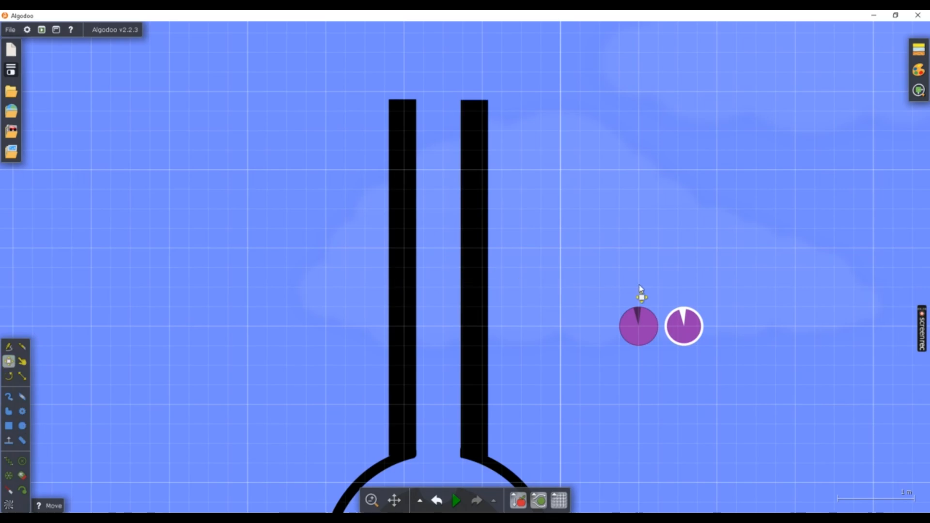
mouse_move(684, 332)
mouse_down()
mouse_move(639, 373)
mouse_move(649, 399)
mouse_up()
- Keep cloning the circle and stack the copies downward into a vertical column of six touching circles
right_click(639, 370)
click(664, 350)
right_click(671, 363)
click(689, 360)
right_click(645, 441)
mouse_move(684, 363)
mouse_down()
mouse_move(646, 441)
mouse_move(642, 480)
mouse_up()
click(674, 362)
right_click(641, 442)
click(667, 351)
right_click(623, 399)
click(651, 349)
scroll(655, 349, down, 3)
drag(659, 381, 639, 400)
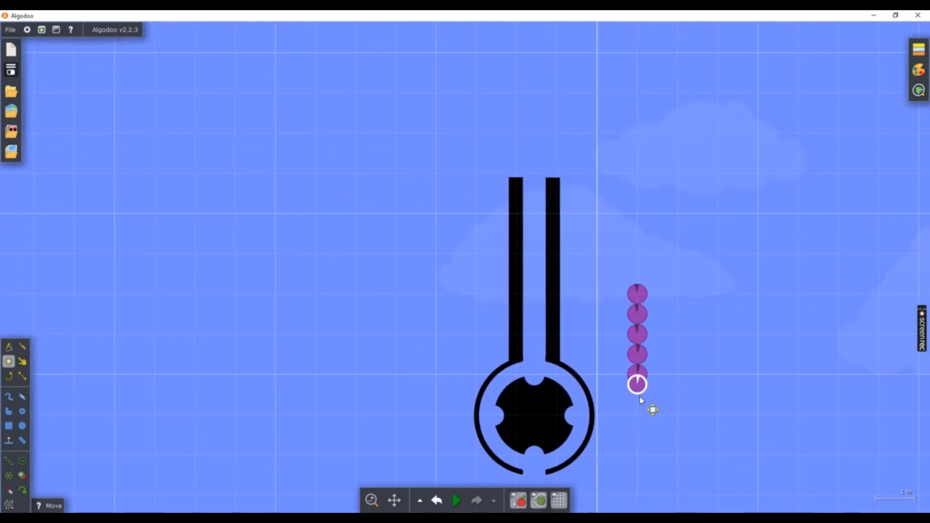
scroll(639, 399, up, 5)
drag(641, 361, 643, 386)
scroll(670, 356, down, 4)
- Select all six circles and move the column between the two upright boxes above the sorter
drag(594, 177, 687, 413)
drag(650, 229, 495, 159)
scroll(501, 190, up, 5)
drag(480, 320, 515, 323)
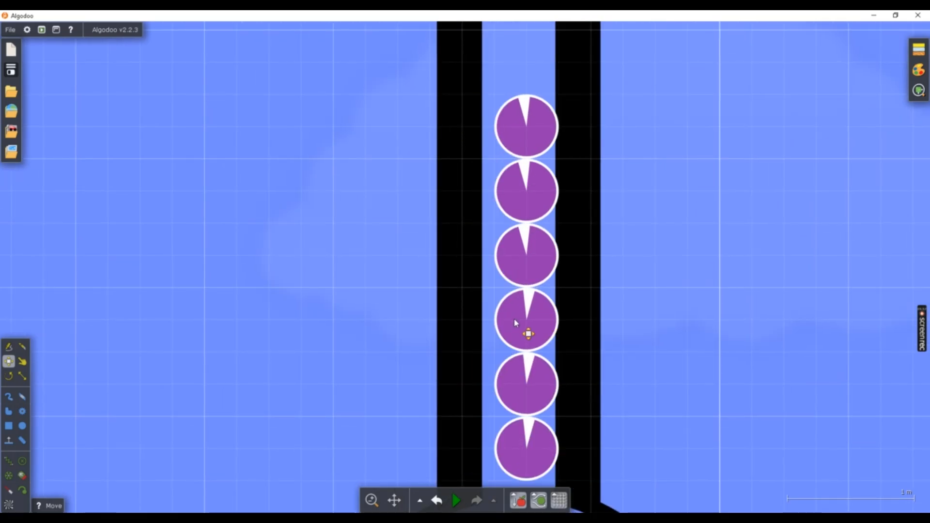
scroll(533, 329, up, 4)
scroll(783, 332, down, 10)
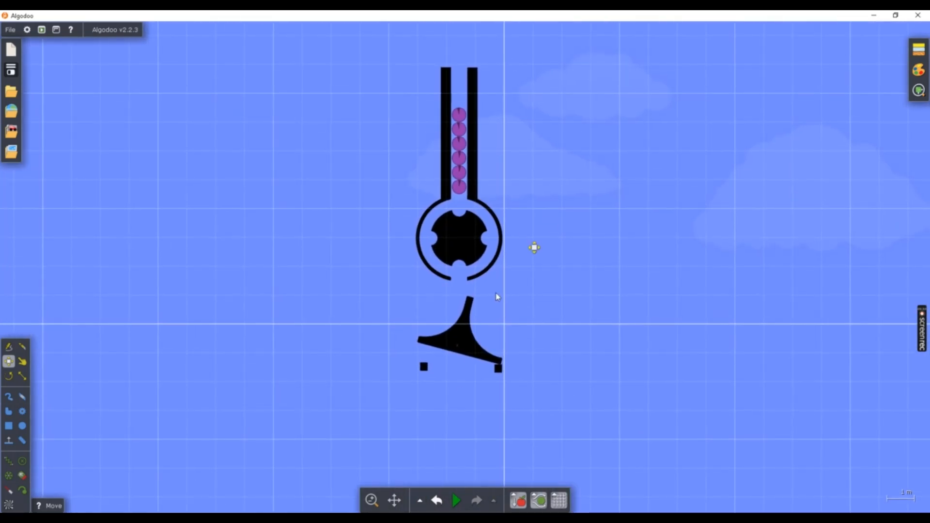
- Run the simulation to test the circles passing through the sorter onto the base, and rewind it to the start
click(456, 500)
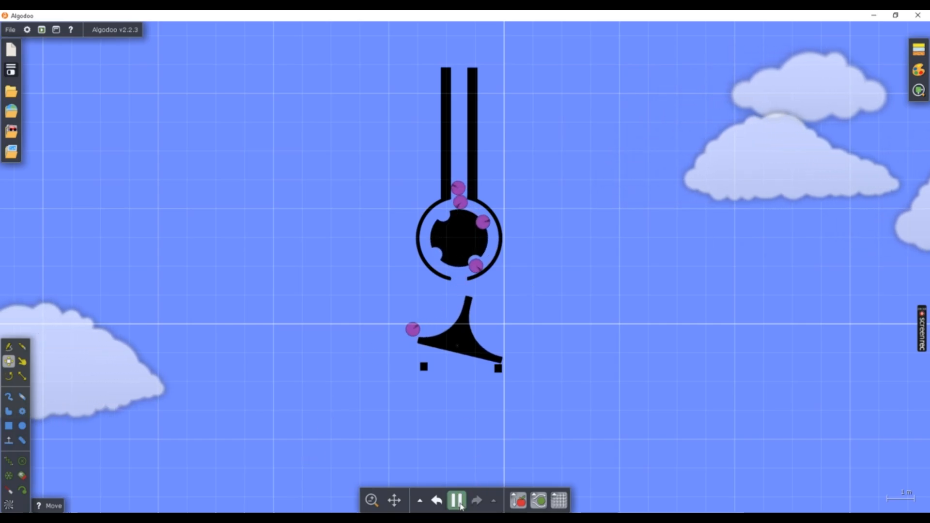
click(456, 500)
click(445, 504)
- Set the mass of the rocking base's polygon to 1.0 kg
scroll(492, 373, up, 3)
right_click(474, 356)
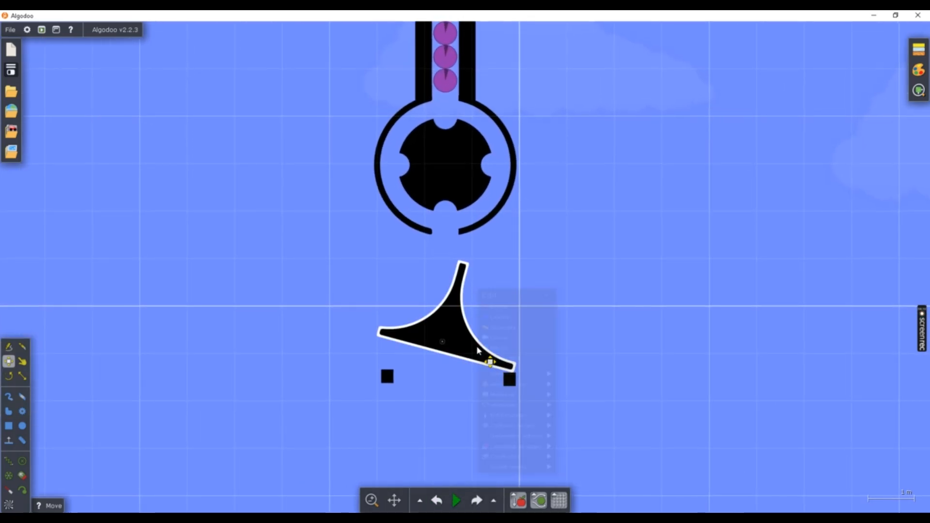
mouse_move(516, 422)
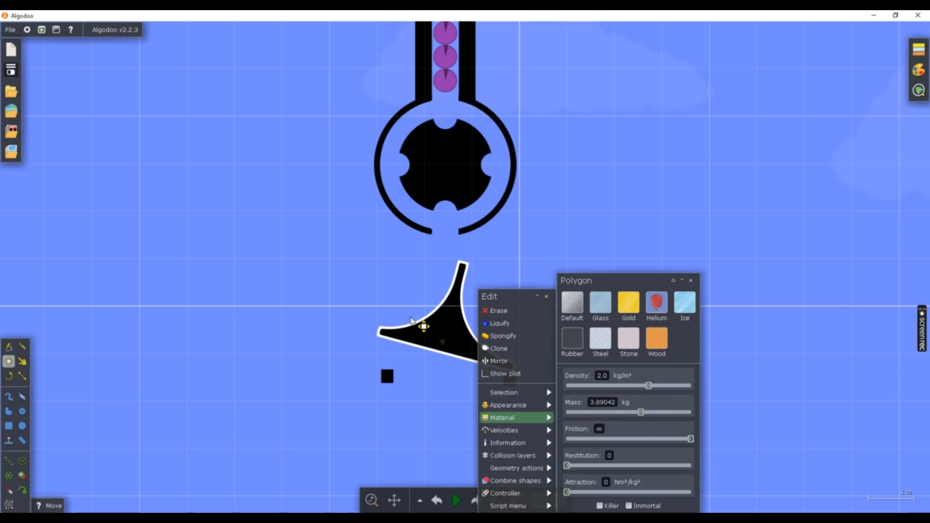
drag(622, 413, 619, 412)
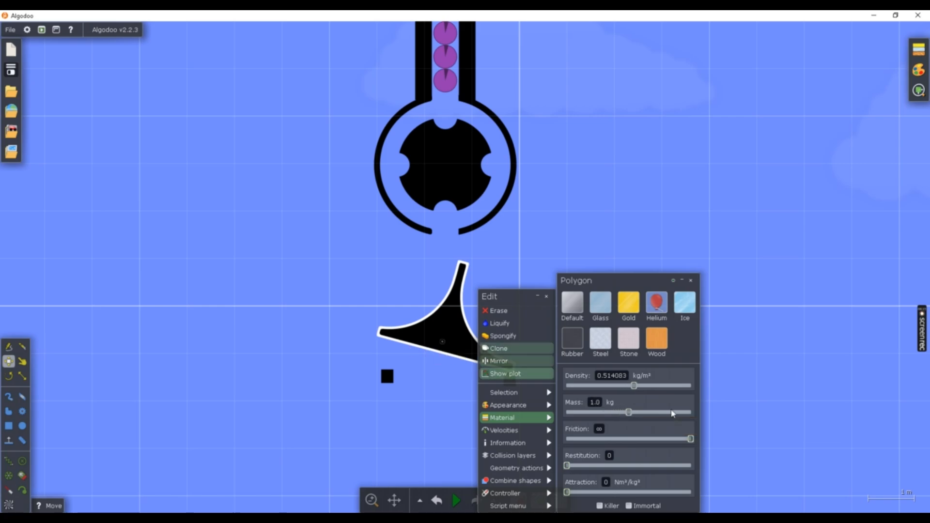
click(729, 409)
- Run the simulation with the lighter base until all circles have left the sorter, and pause it
scroll(596, 380, down, 5)
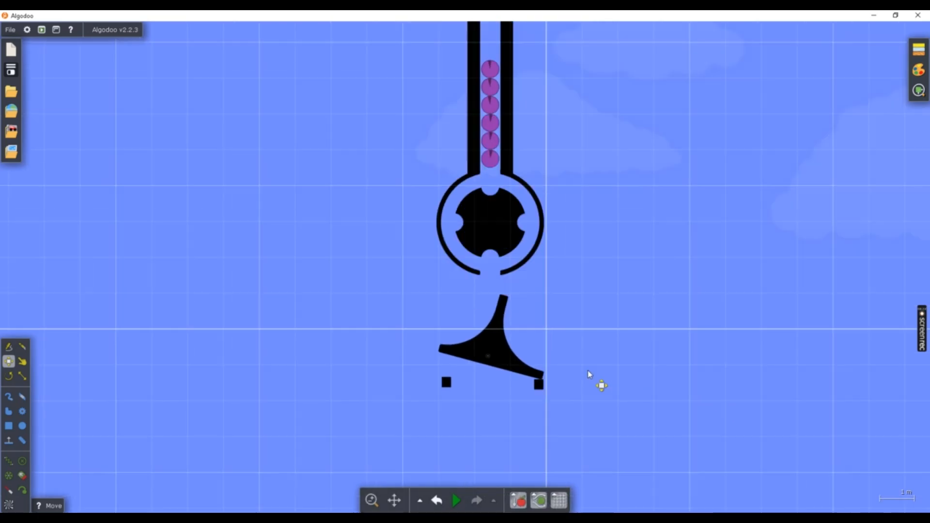
click(458, 499)
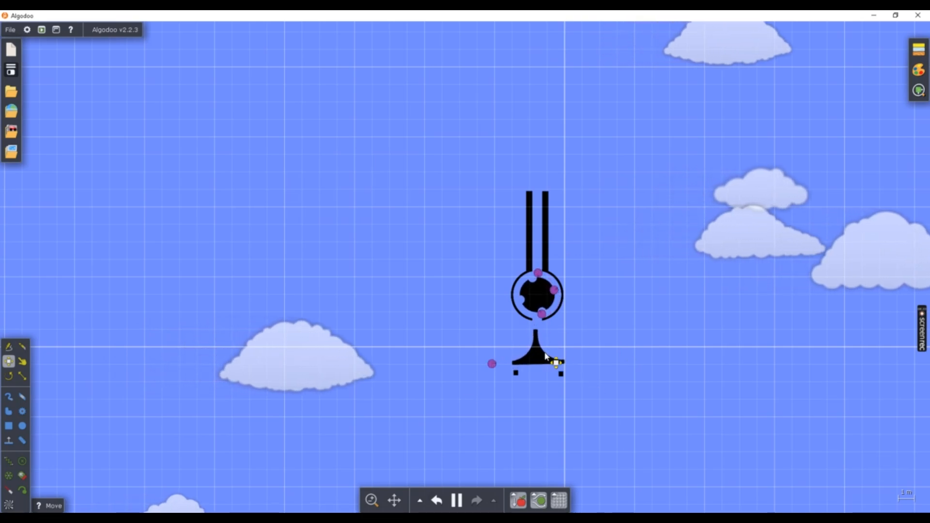
scroll(552, 359, up, 3)
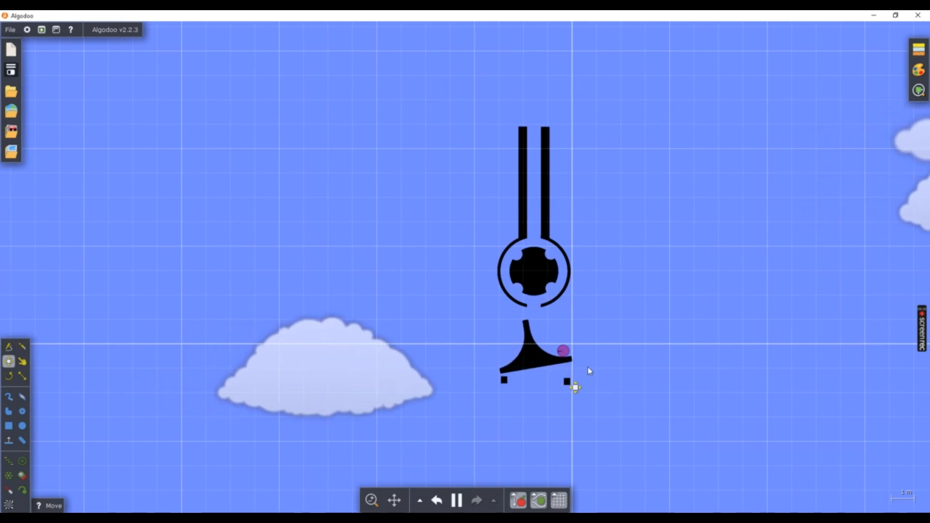
click(467, 504)
- Select the stray circle that has fallen below the machine and erase it
scroll(554, 442, down, 5)
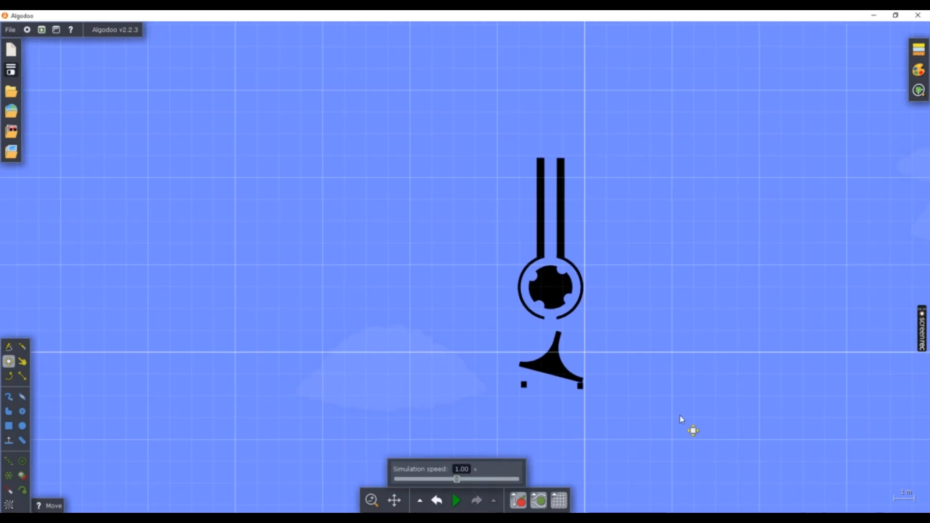
drag(599, 410, 594, 374)
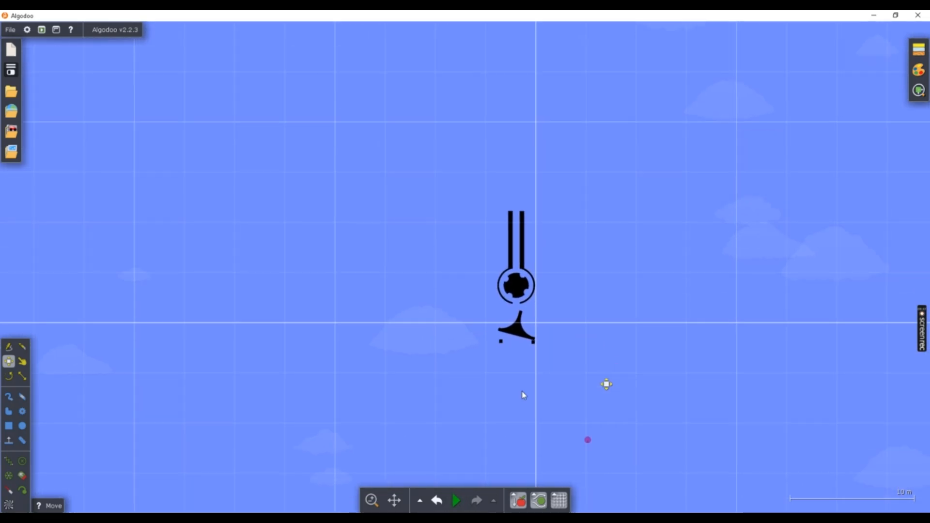
drag(486, 374, 637, 474)
right_click(587, 440)
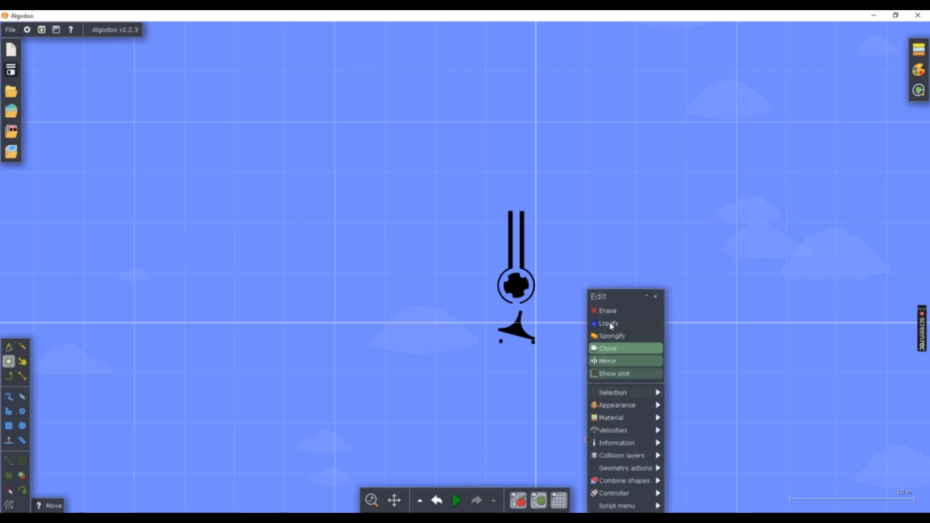
click(609, 313)
scroll(590, 374, up, 1)
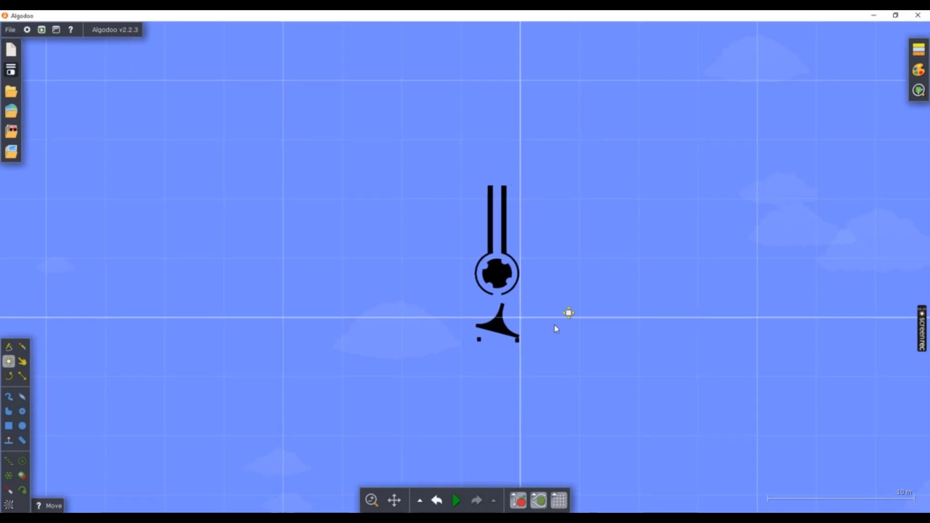
scroll(456, 315, up, 4)
drag(452, 300, 646, 457)
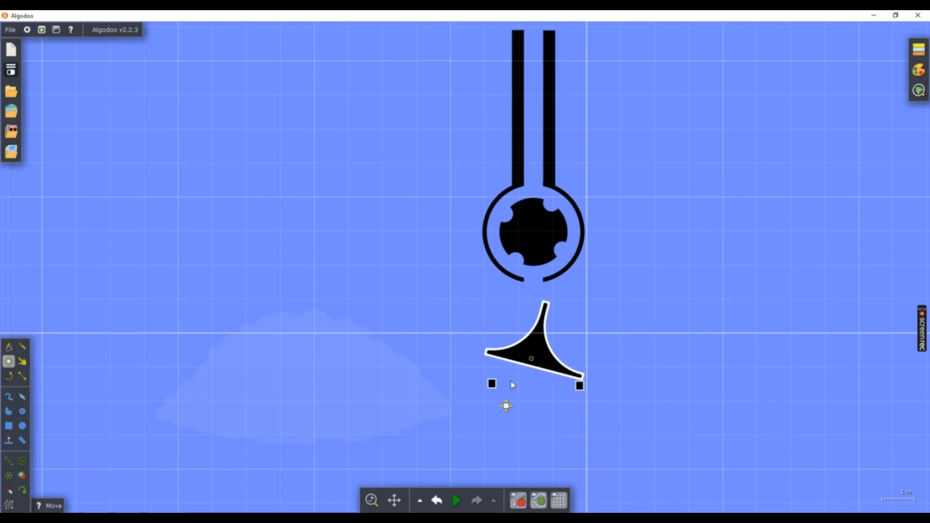
scroll(555, 169, down, 1)
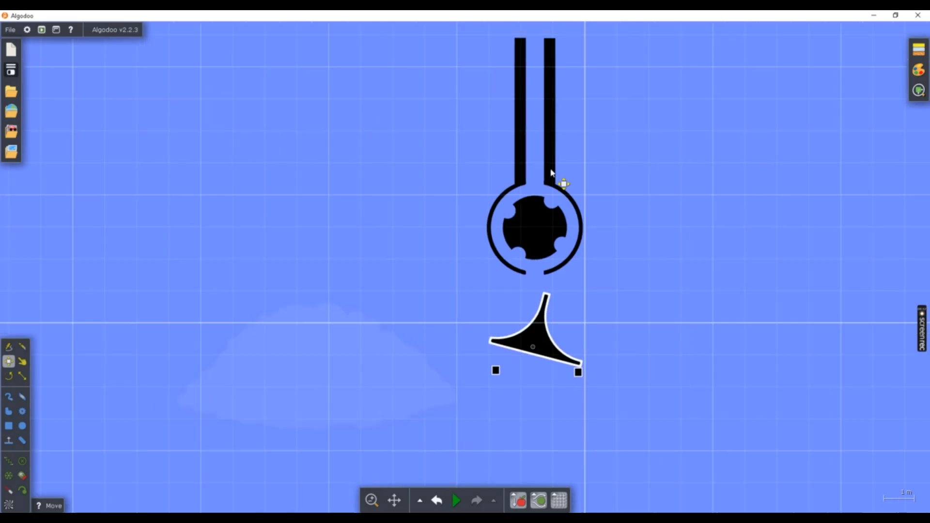
click(597, 156)
drag(354, 15, 642, 205)
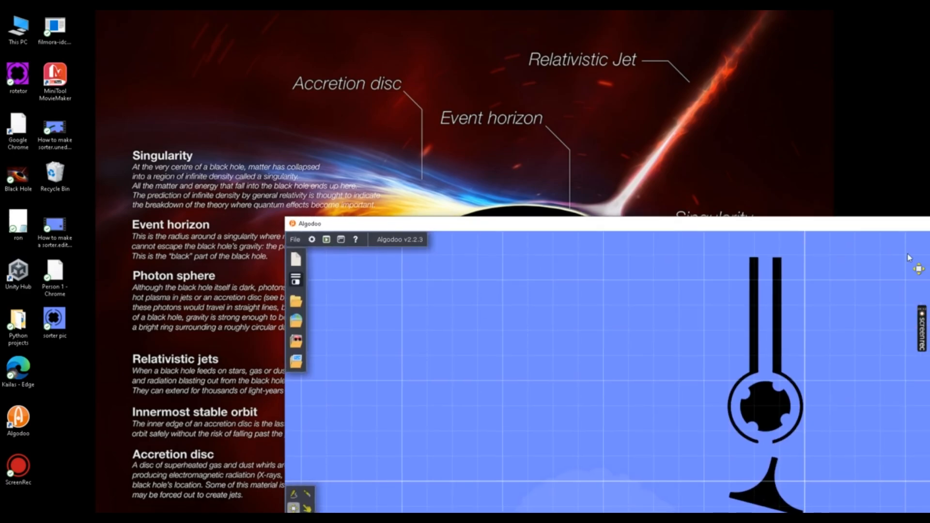
drag(886, 226, 625, 180)
click(828, 179)
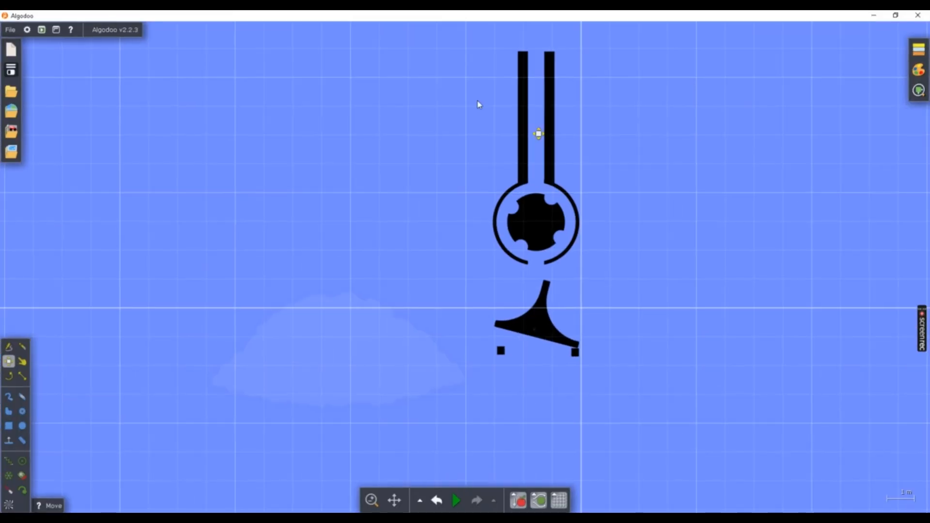
- Select the two chute walls together with the sorter ring and rotor, and erase them
drag(464, 45, 638, 284)
scroll(581, 246, up, 3)
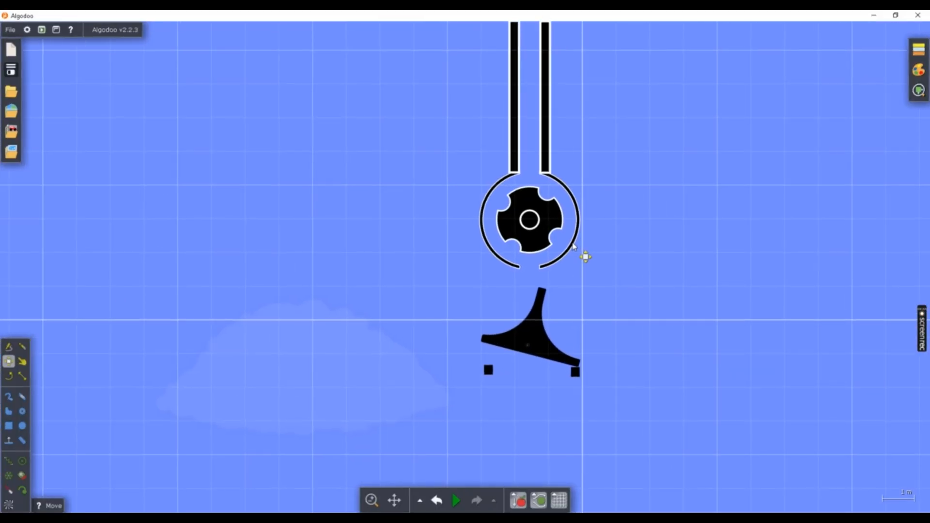
right_click(573, 247)
click(592, 261)
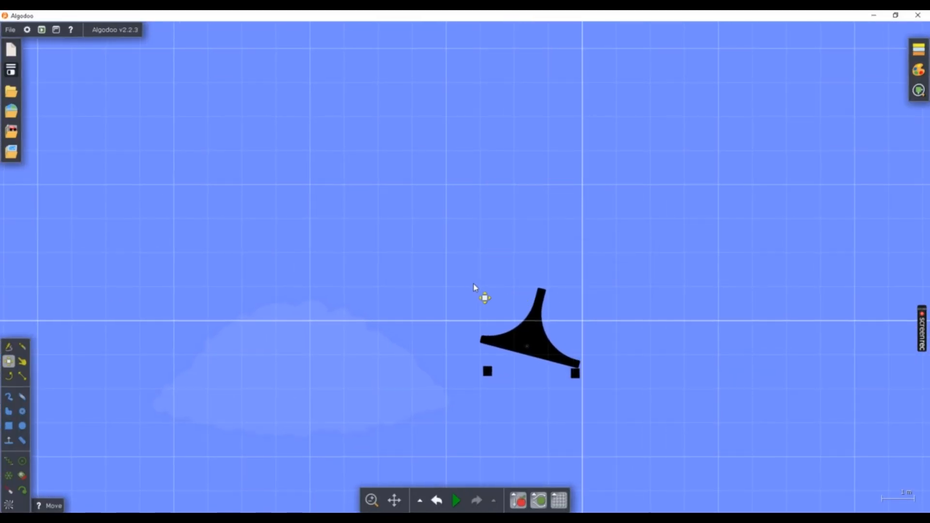
- Select the rocking base with its two stops and save them as a new component in the phunlets folder
drag(479, 287, 587, 379)
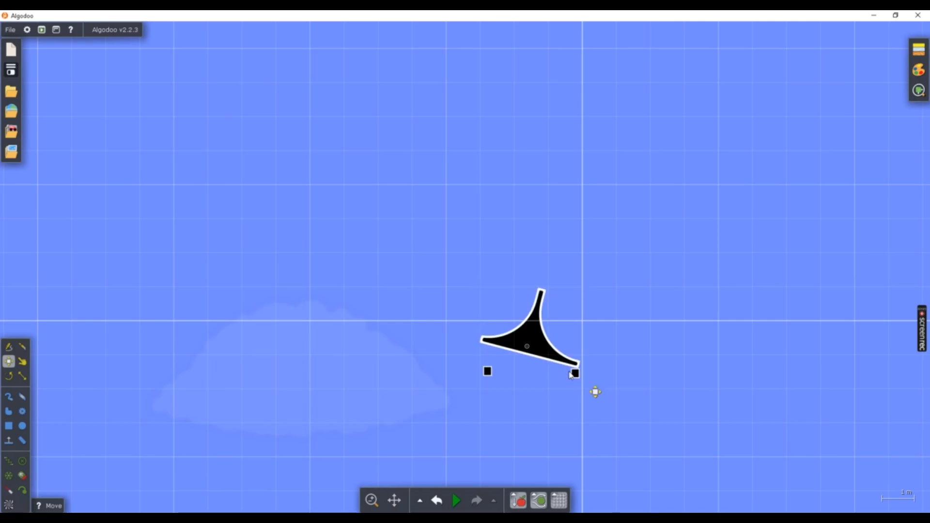
click(12, 132)
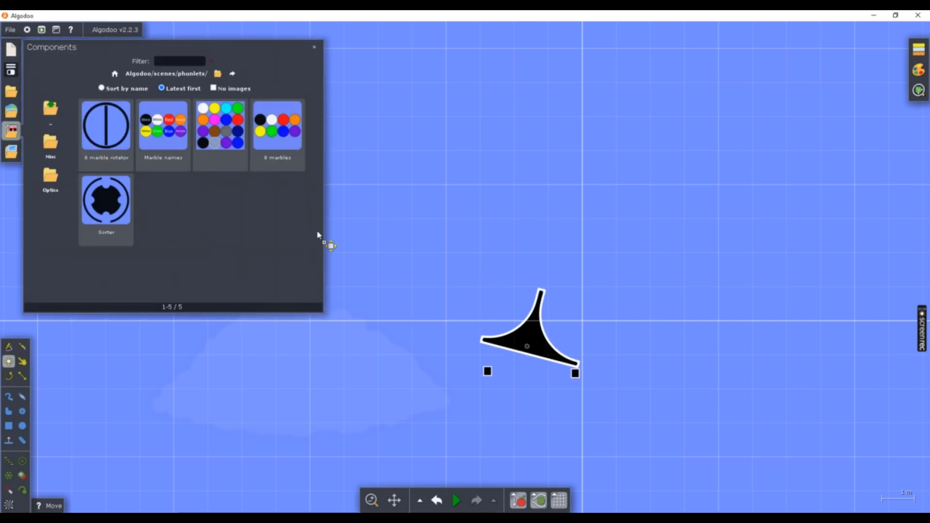
click(269, 233)
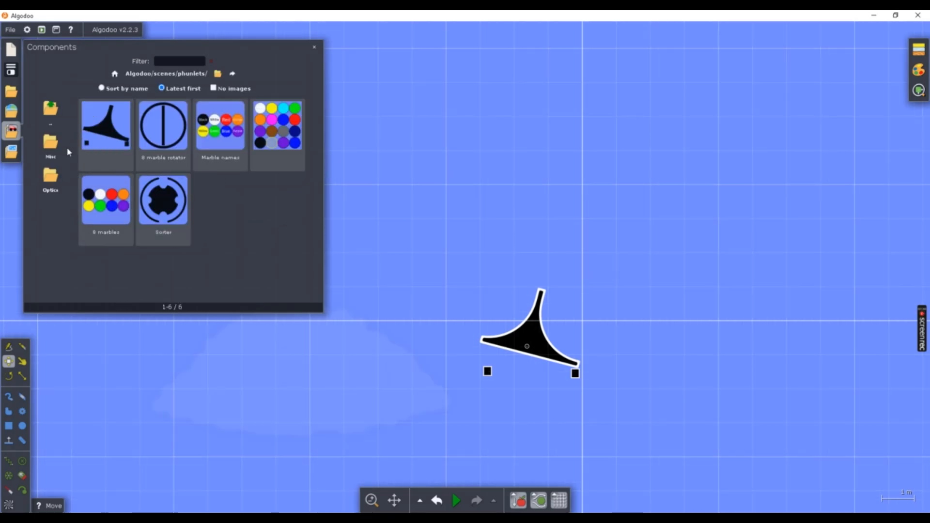
- Name the newly saved component "Alternator" and close the component library
click(128, 164)
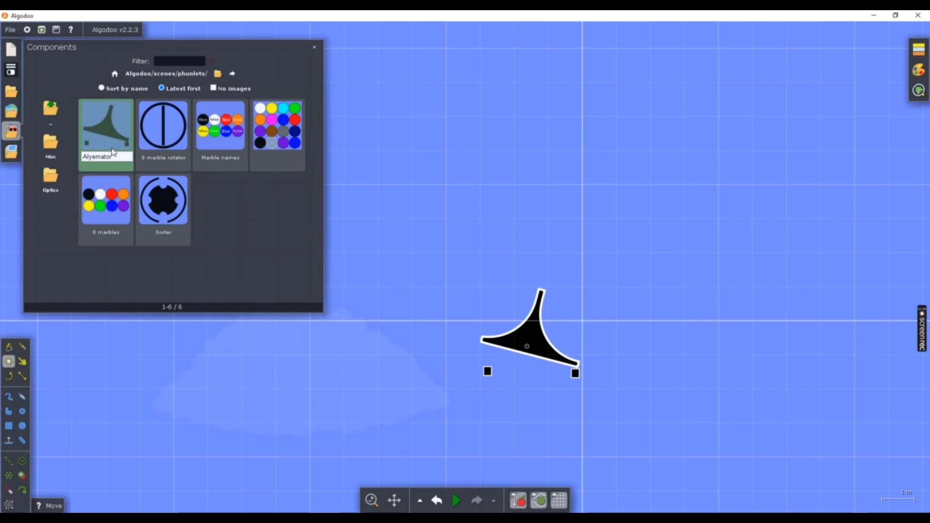
key(Left)
key(Left)
key(Left)
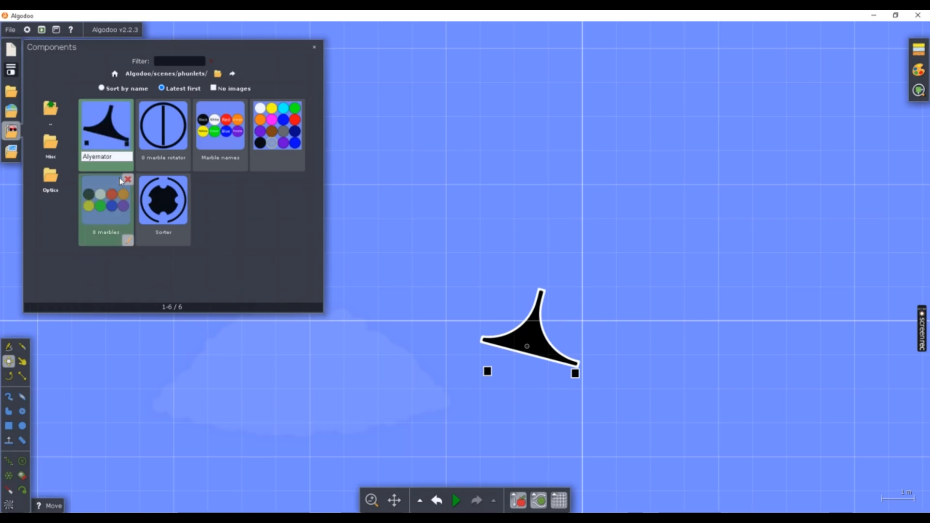
key(BackSpace)
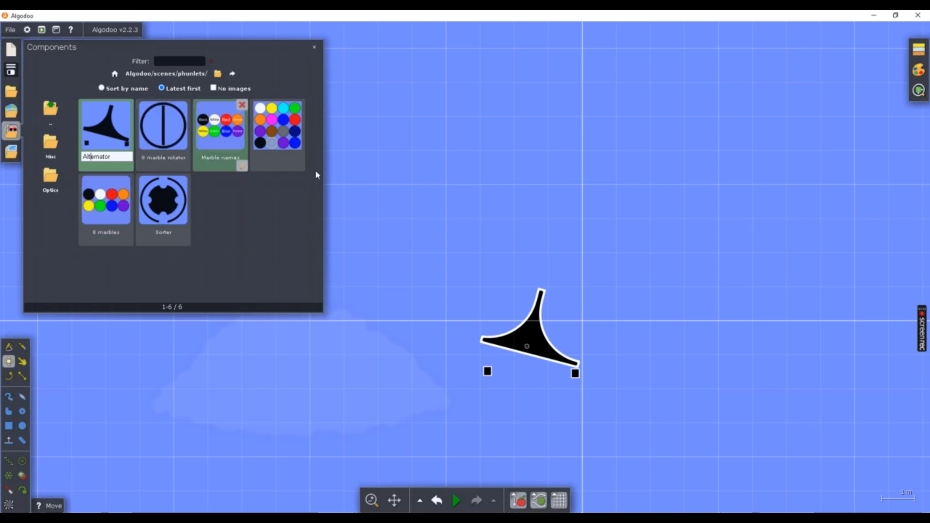
click(423, 198)
scroll(413, 218, down, 6)
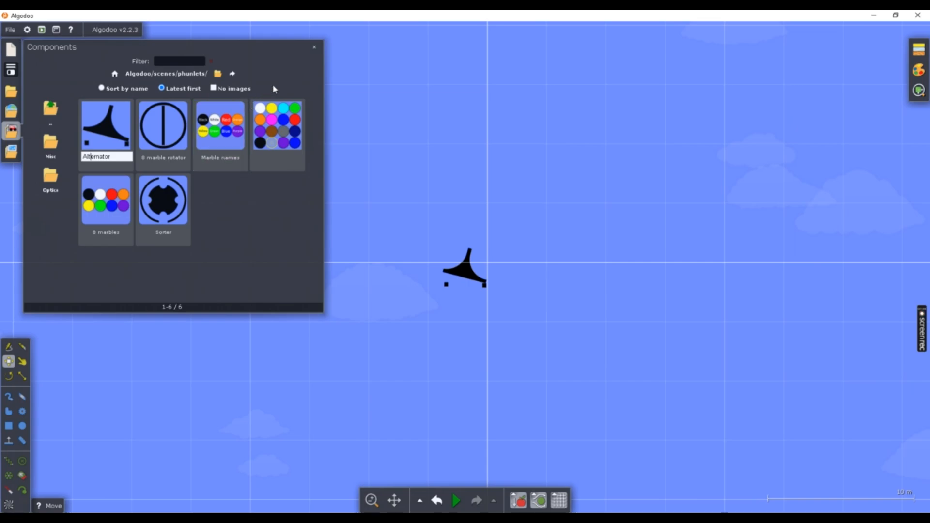
key(Return)
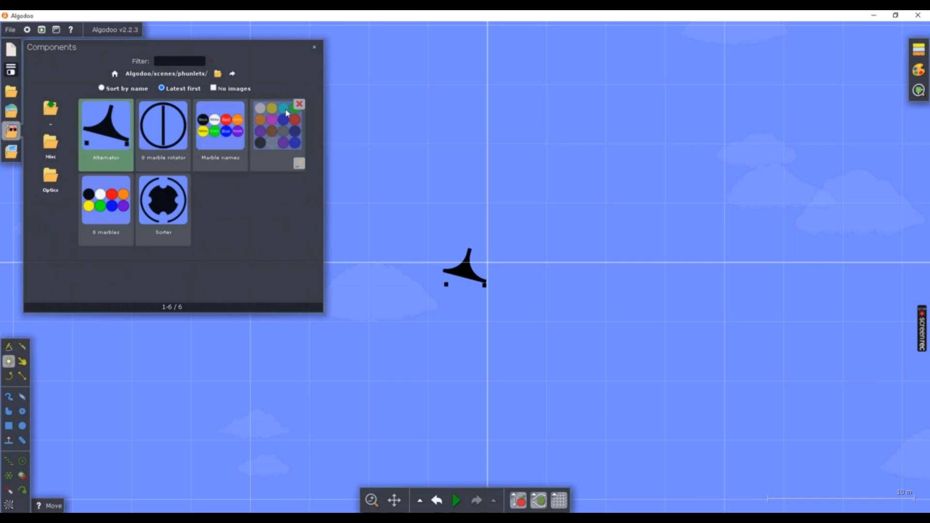
click(314, 46)
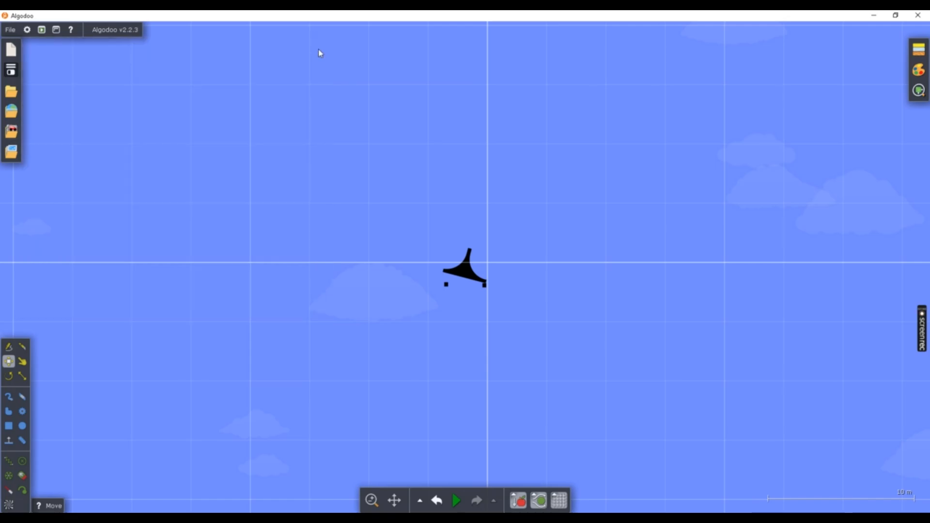
- Select the rocking base and its two stops in the scene and erase them
scroll(499, 190, up, 5)
drag(395, 245, 547, 330)
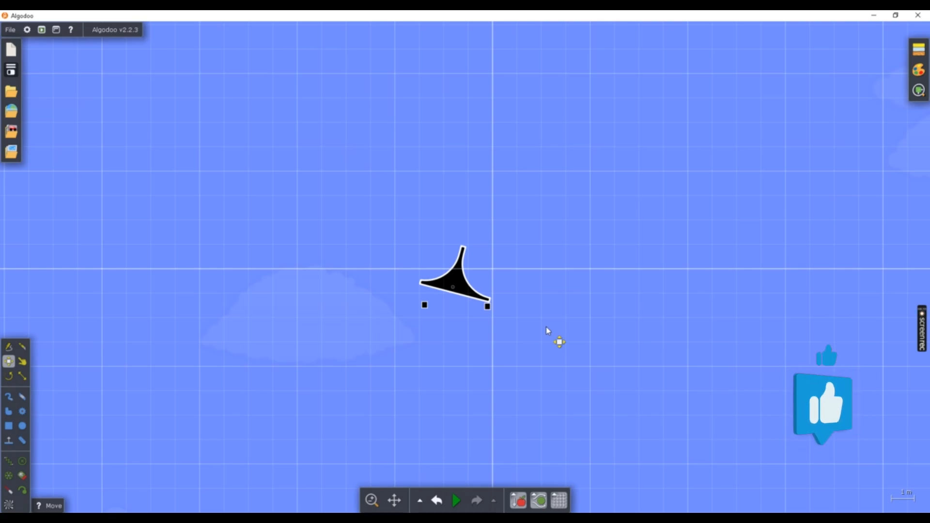
scroll(521, 295, up, 5)
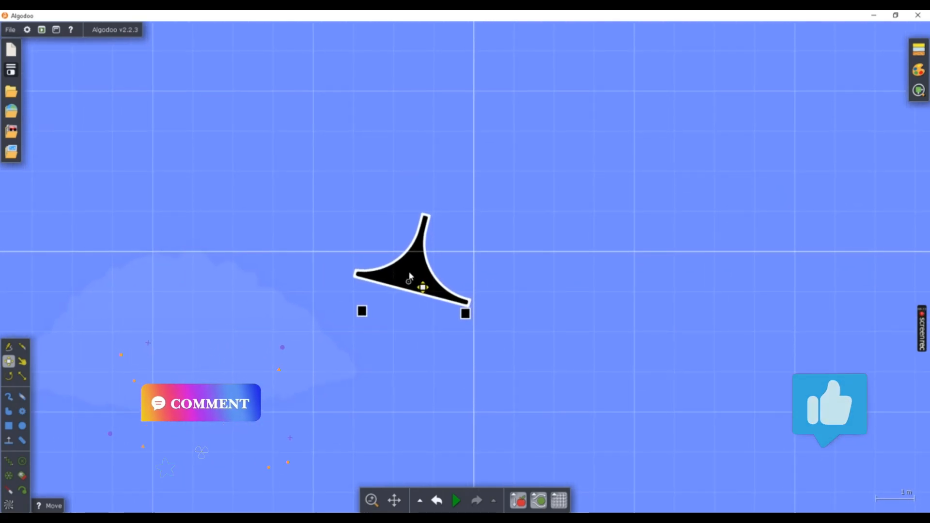
right_click(420, 273)
click(467, 283)
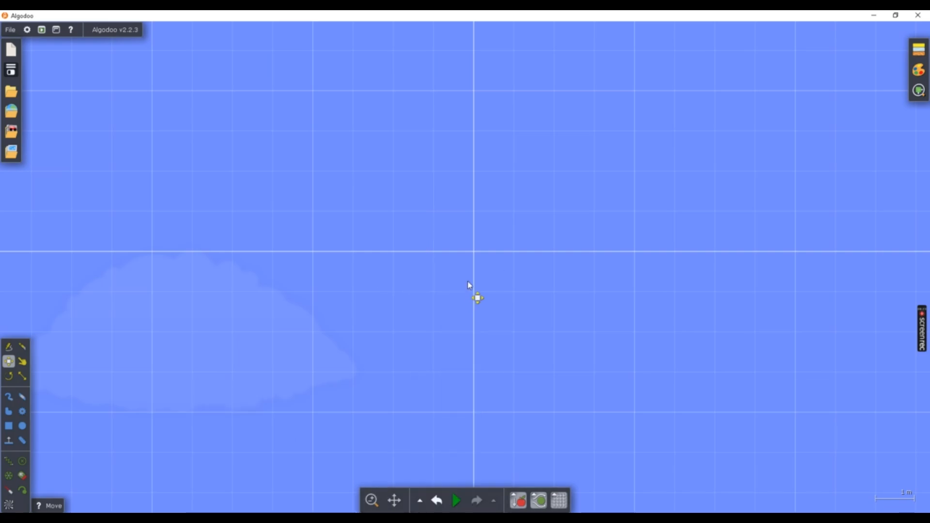